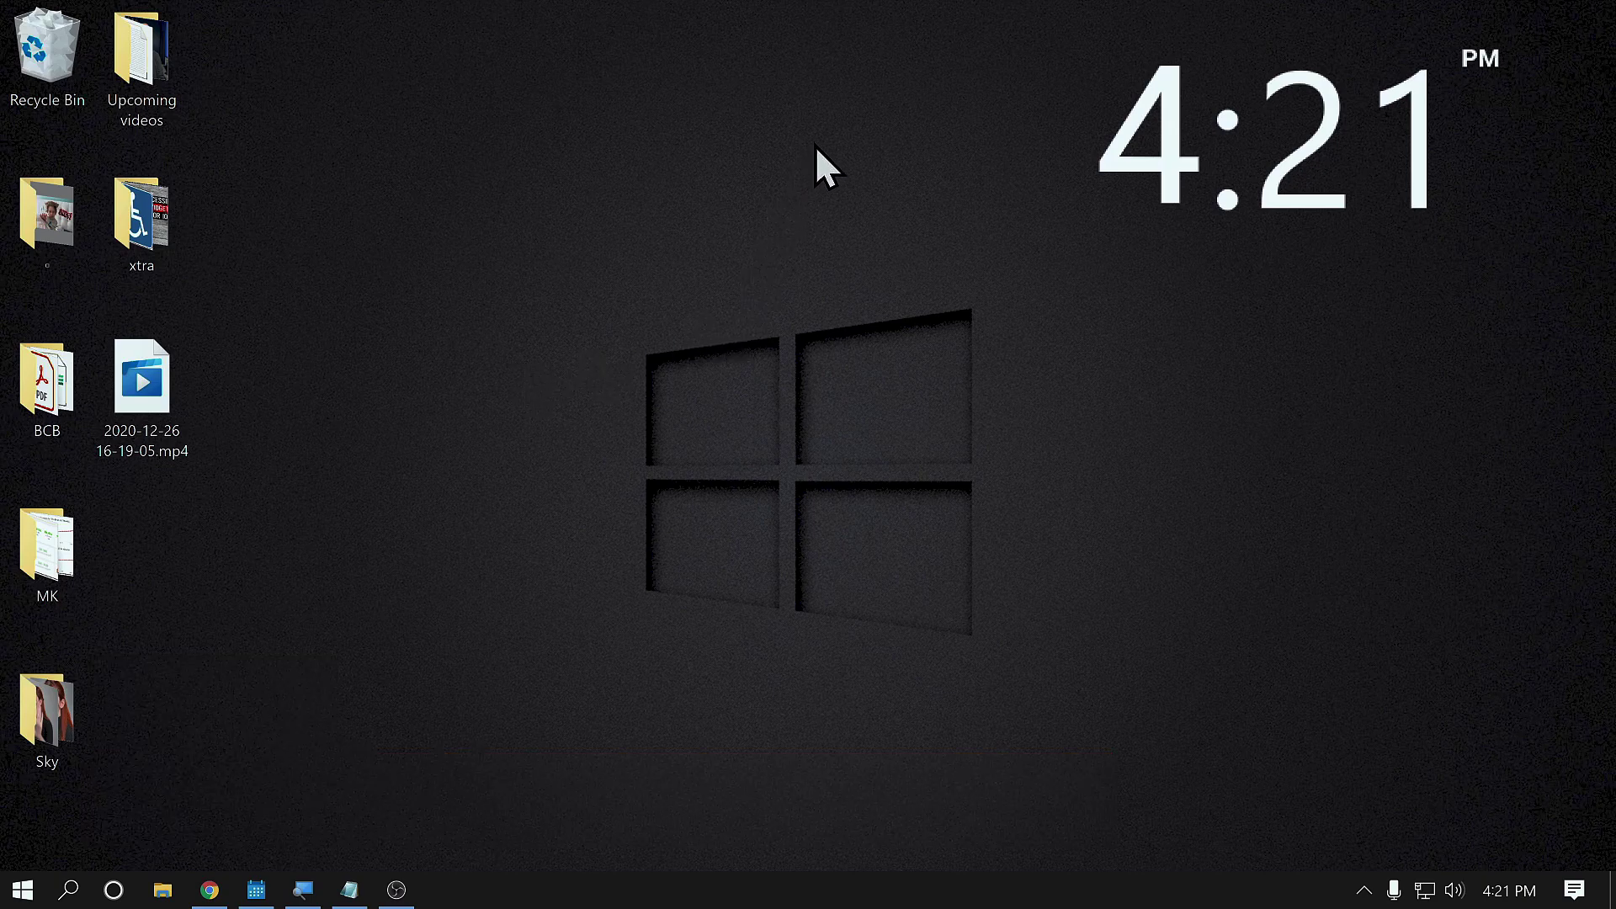
# Drag the Rainmeter clock around the desktop, settling it at the upper centre.
pyautogui.moveTo(869, 97); pyautogui.dragTo(1548, 284)
pyautogui.moveTo(884, 81); pyautogui.dragTo(1306, 384)
pyautogui.moveTo(1012, 187); pyautogui.dragTo(1611, 387)
pyautogui.moveTo(1128, 161); pyautogui.dragTo(548, 195)
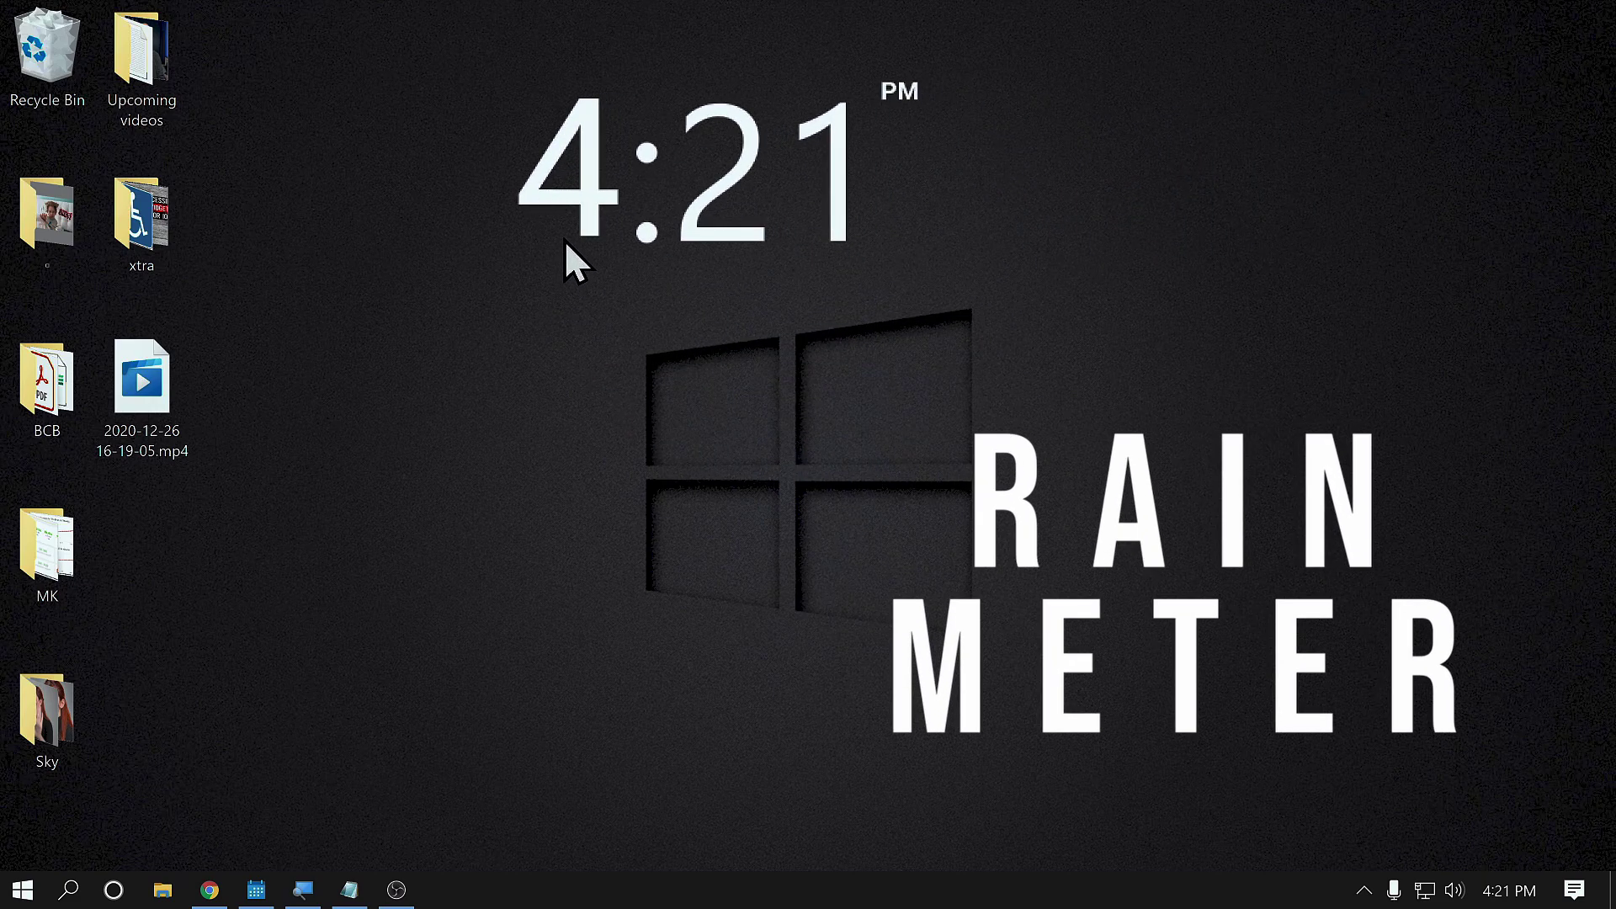
pyautogui.moveTo(589, 215); pyautogui.dragTo(1164, 183)
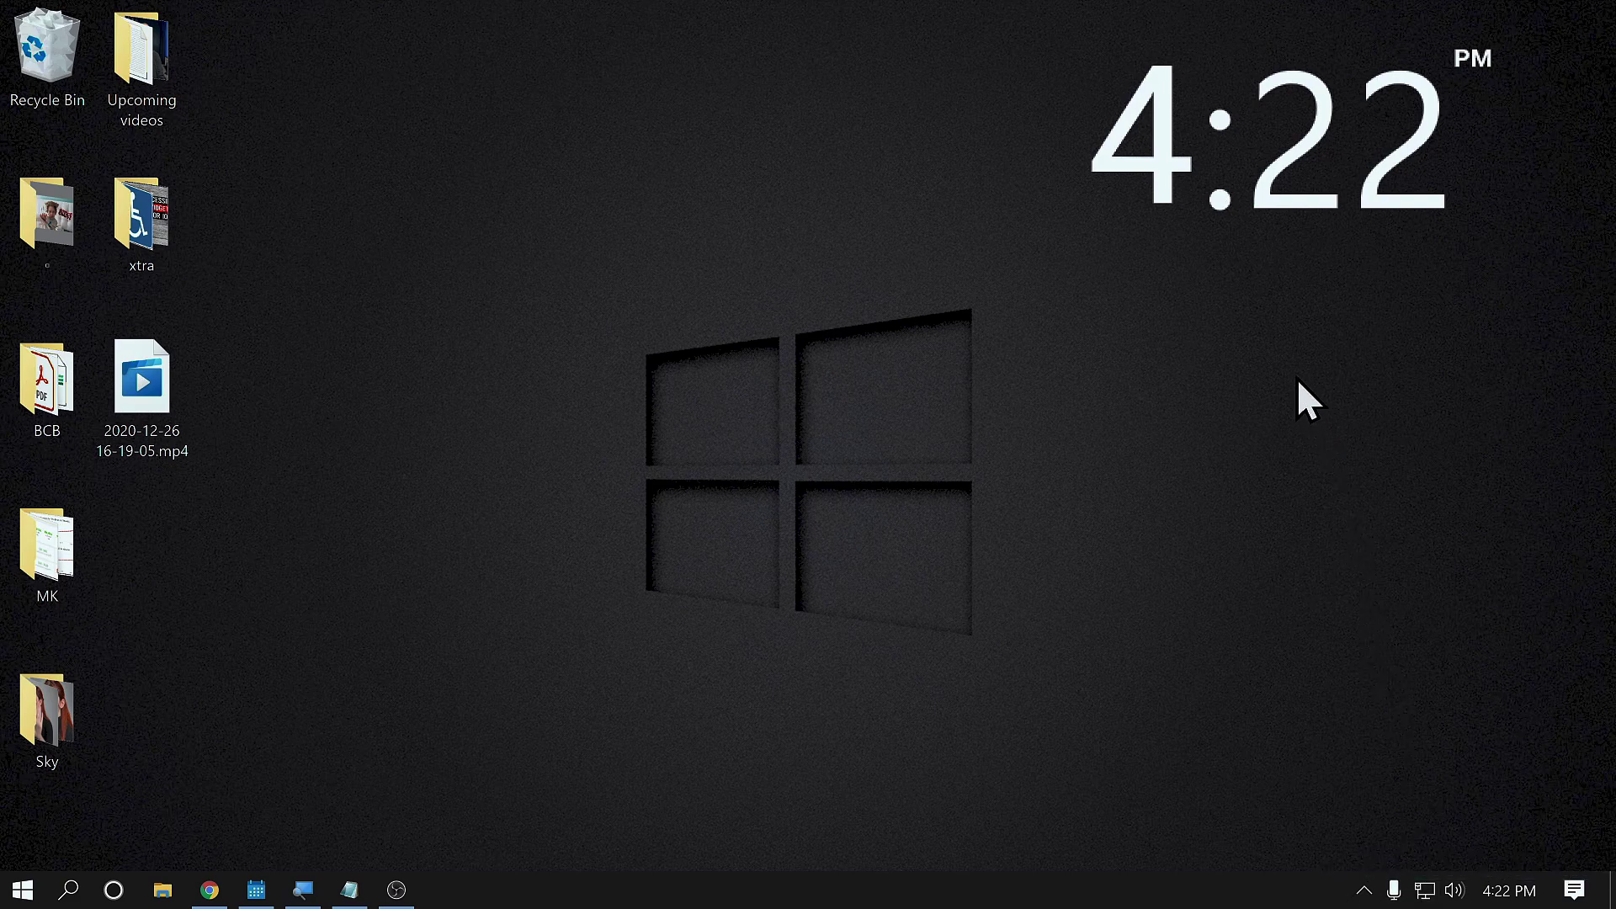
pyautogui.moveTo(1170, 189); pyautogui.dragTo(1099, 186)
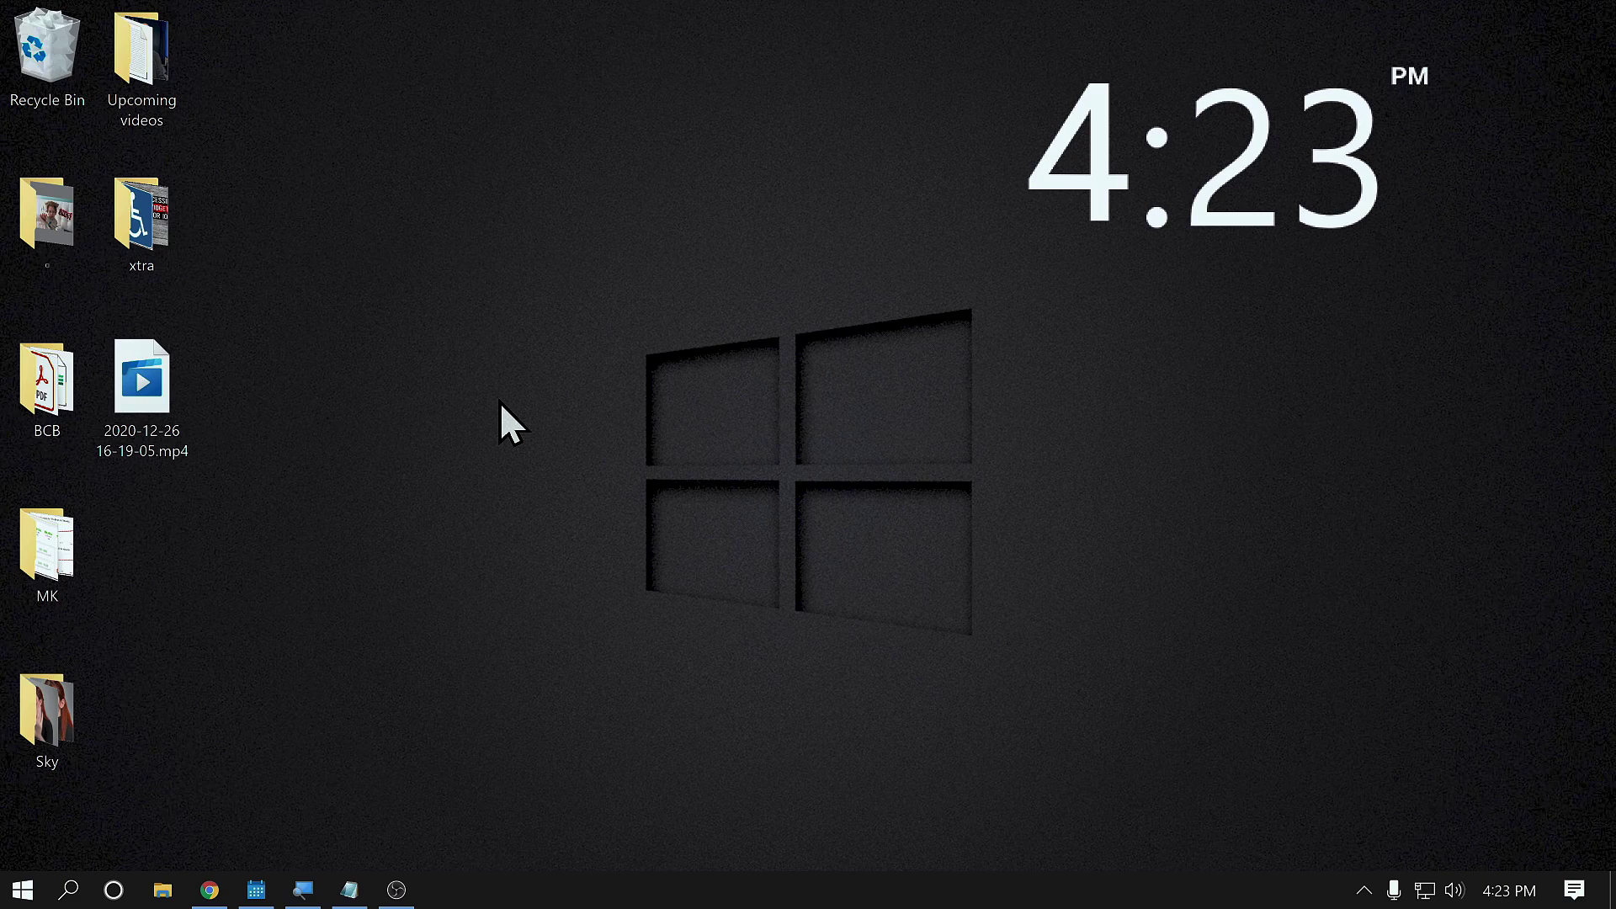
# Focus the desktop and Ctrl+scroll the icons smaller and larger, ending with larger icons.
pyautogui.press('Tab')
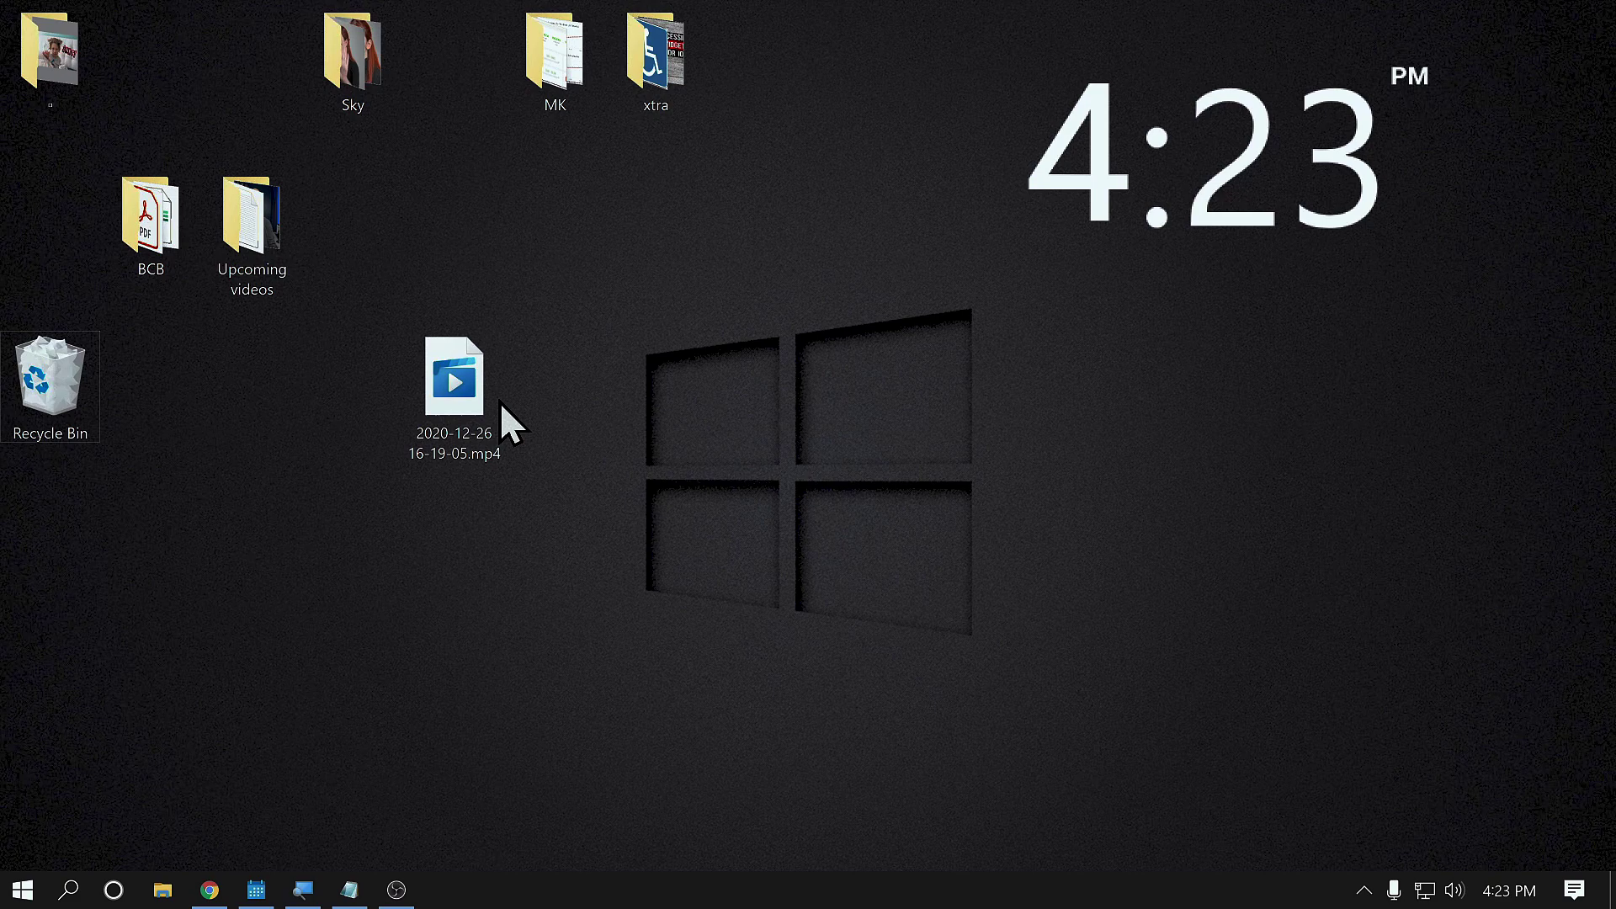
pyautogui.scroll(2, 582, 408)
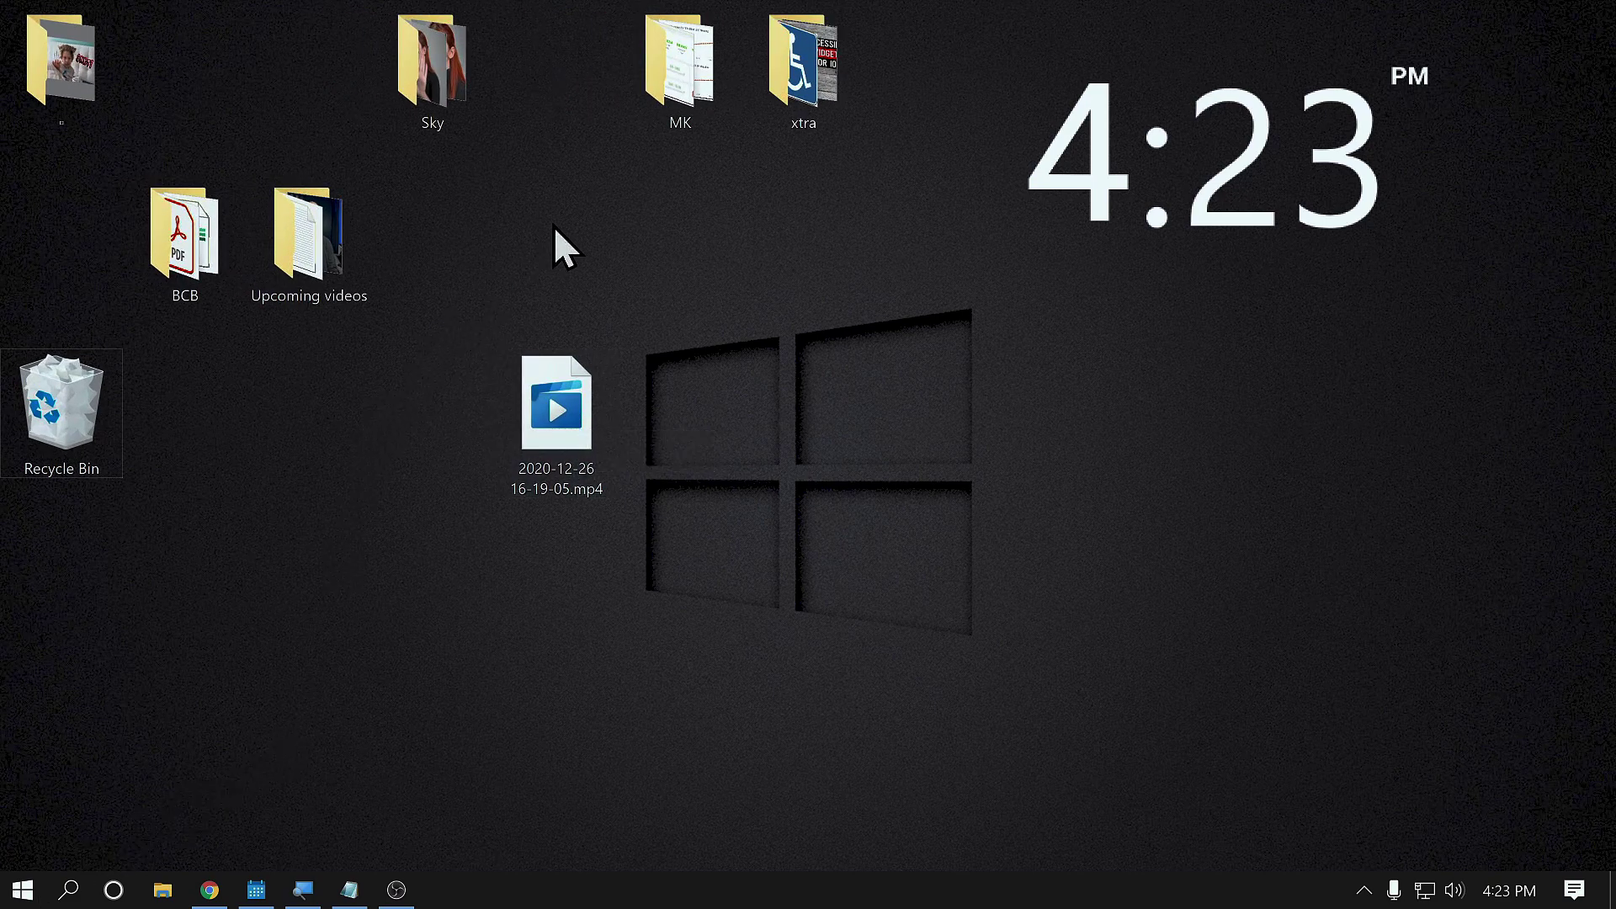
pyautogui.scroll(-2, 341, 401)
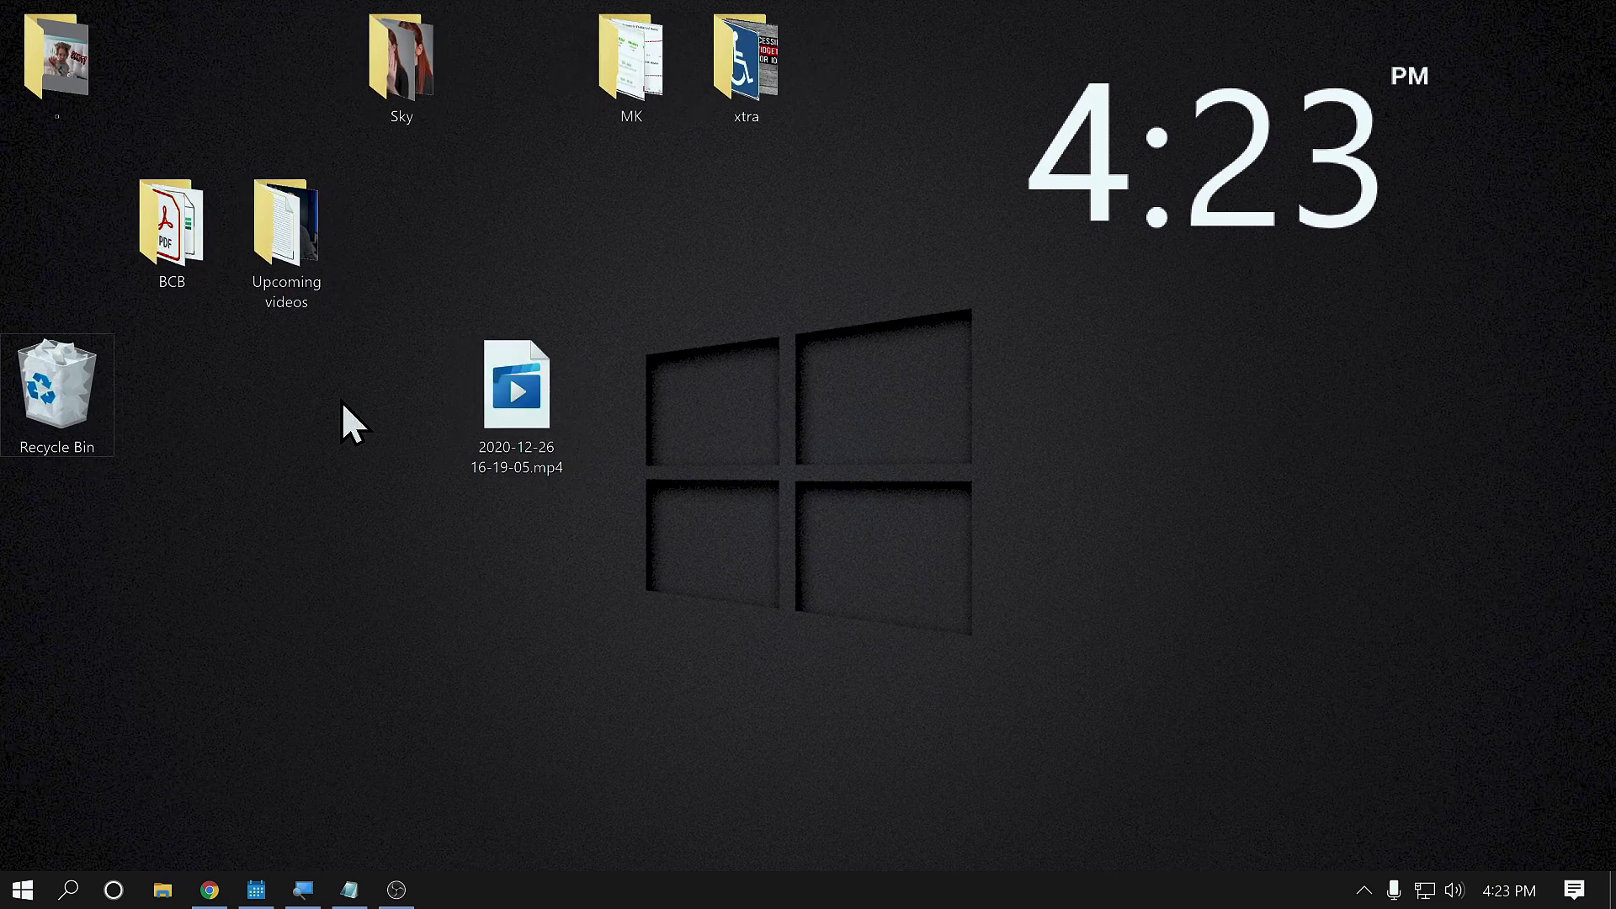
pyautogui.scroll(-4, 340, 401)
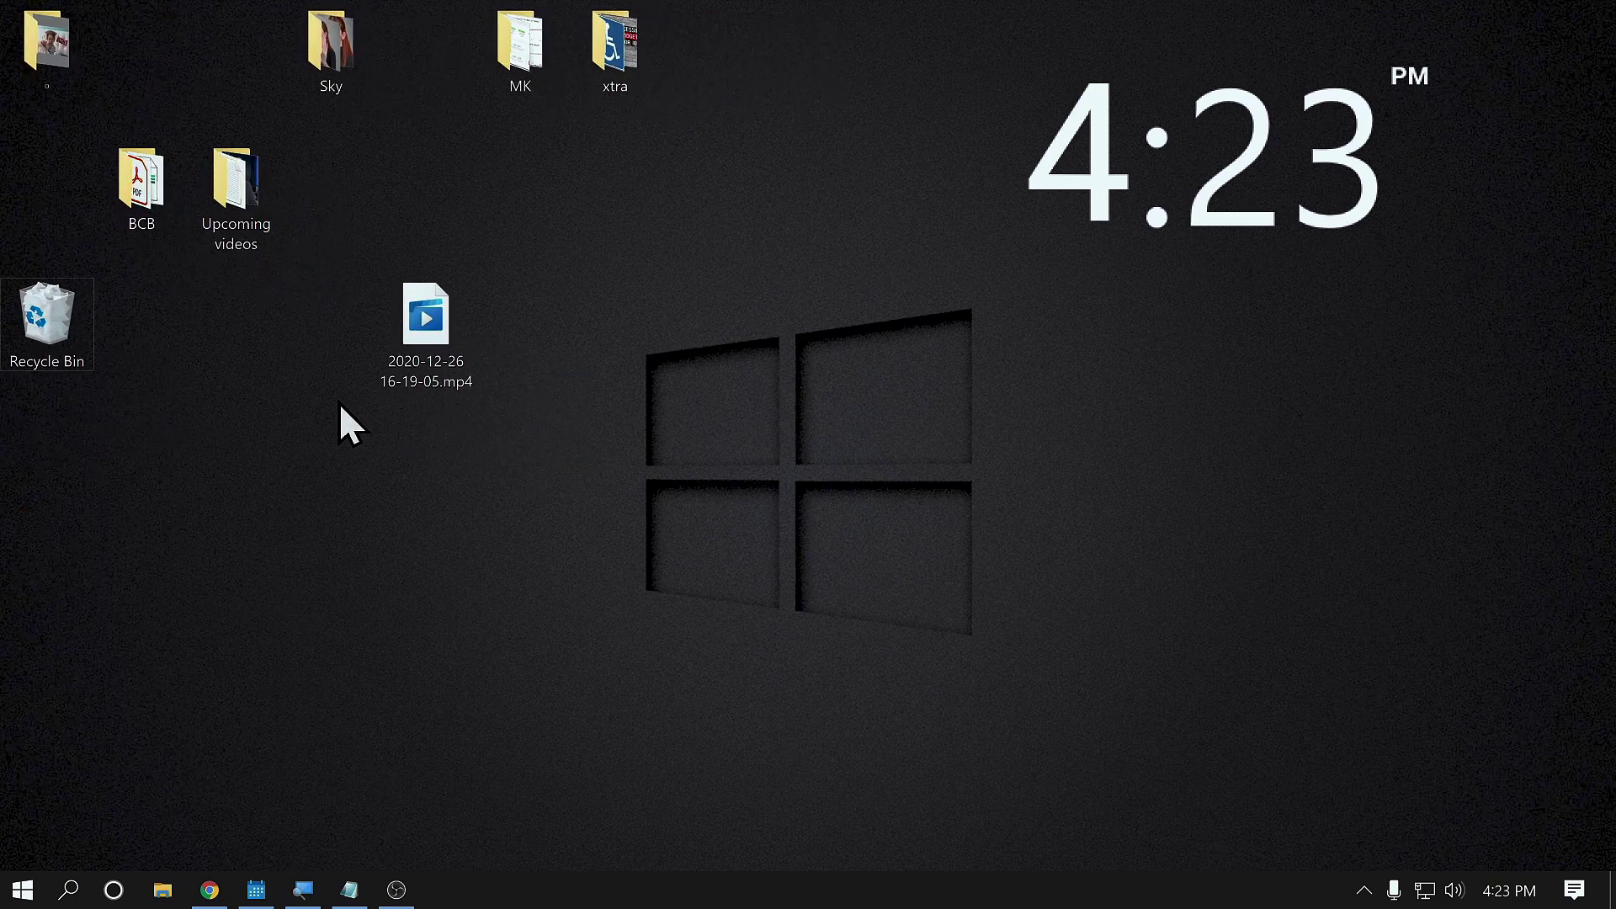
pyautogui.scroll(5, 340, 403)
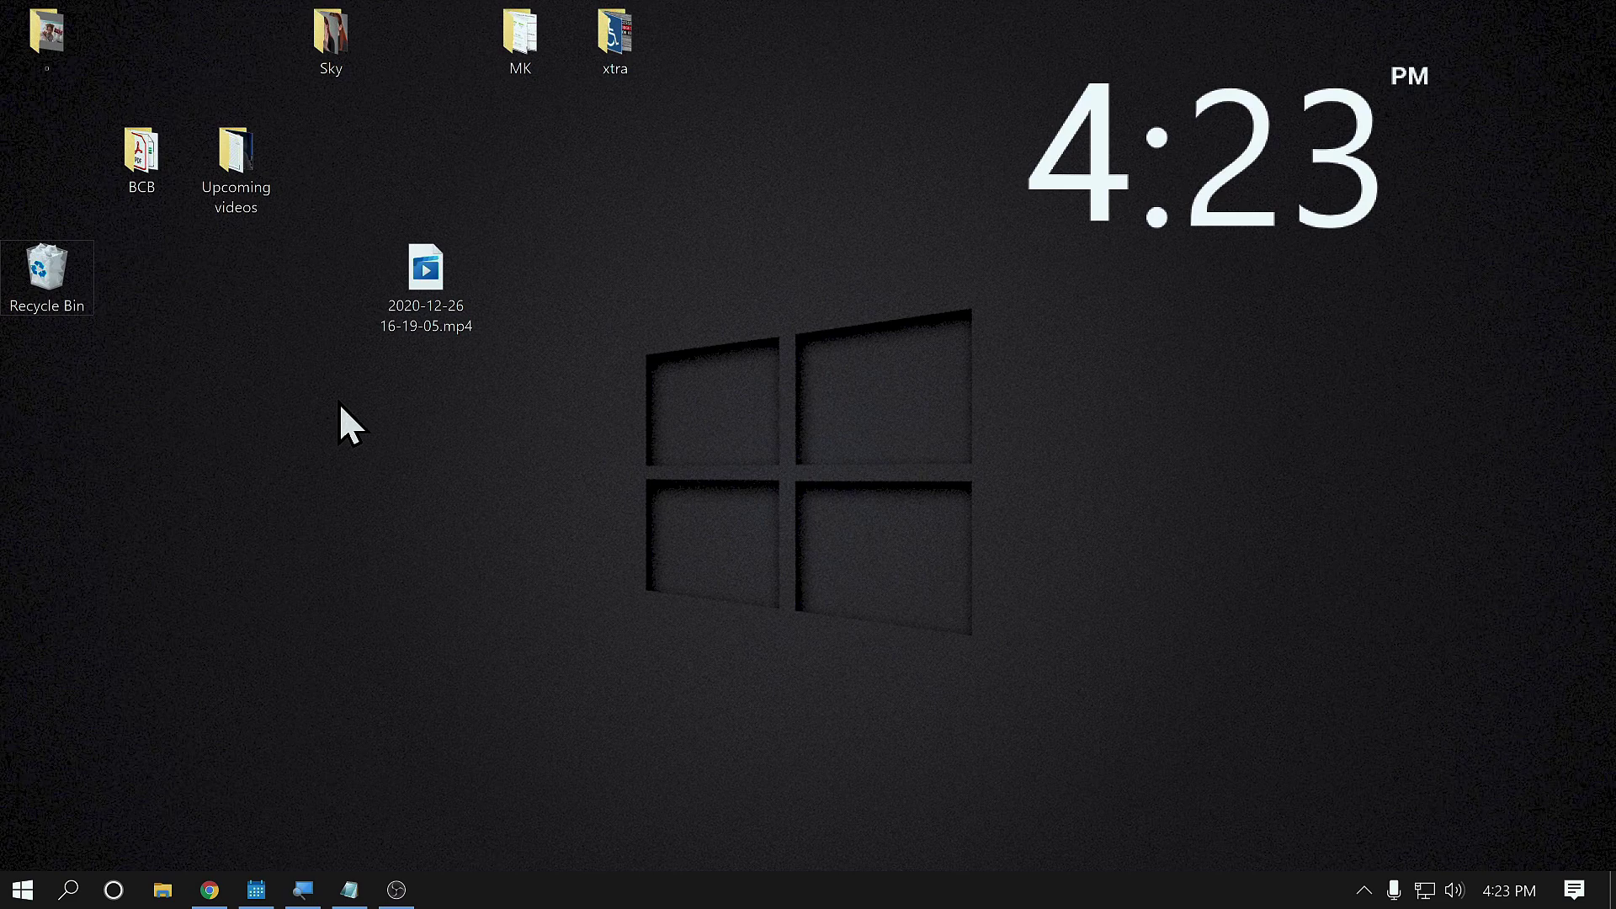
pyautogui.scroll(1, 338, 401)
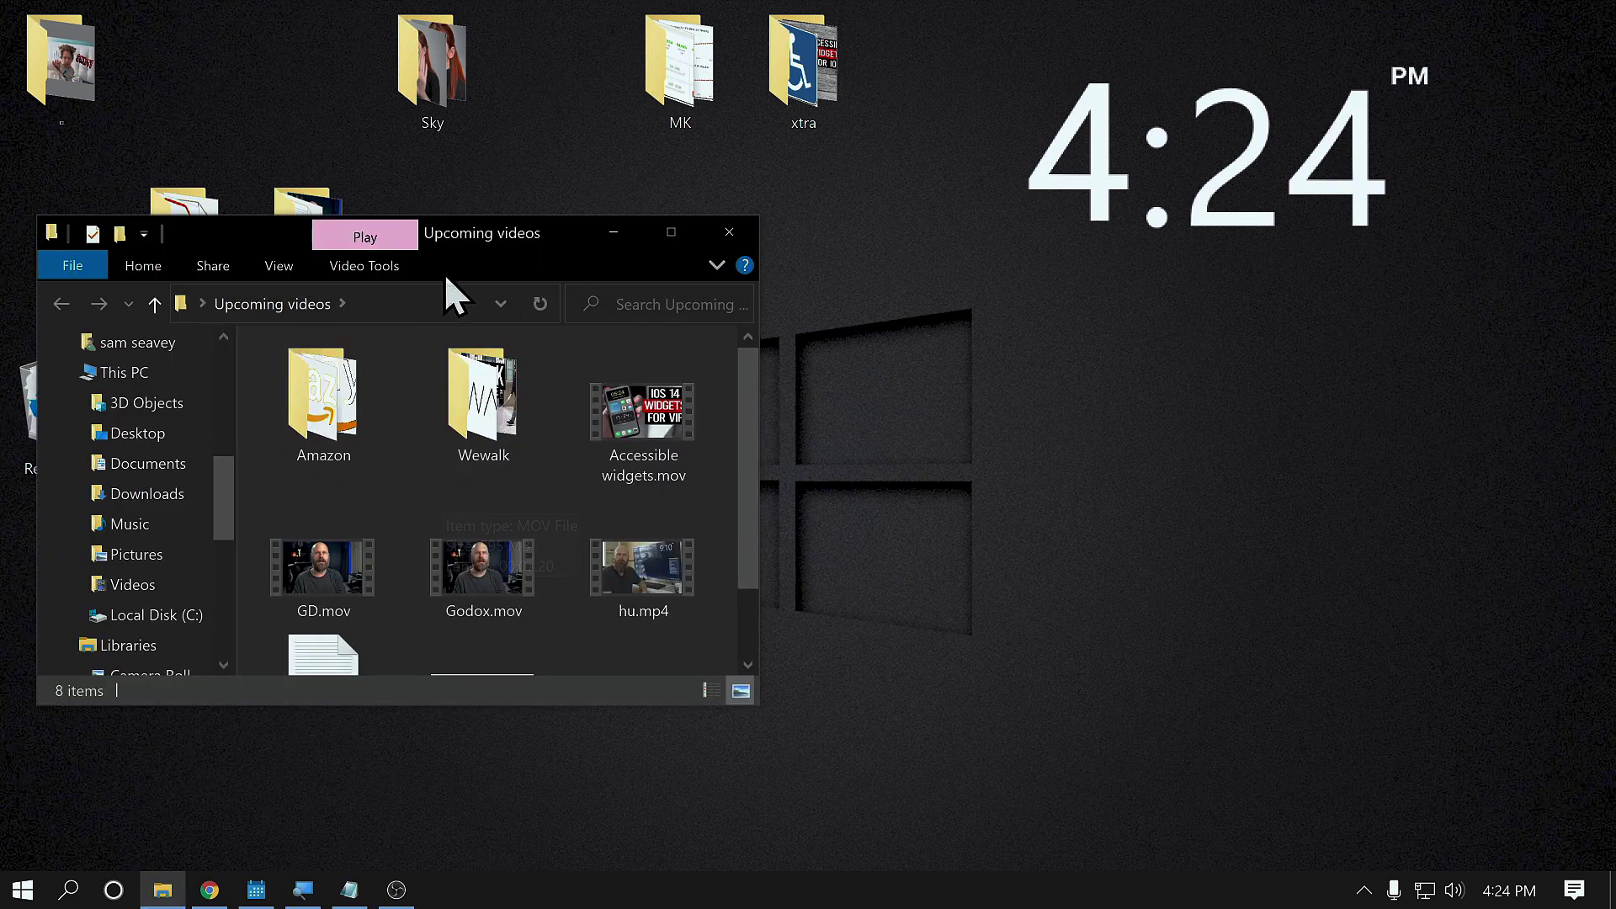
# Centre the Upcoming videos window, select Wewalk, and Ctrl+scroll to medium icons in four columns.
pyautogui.moveTo(480, 238); pyautogui.dragTo(849, 165)
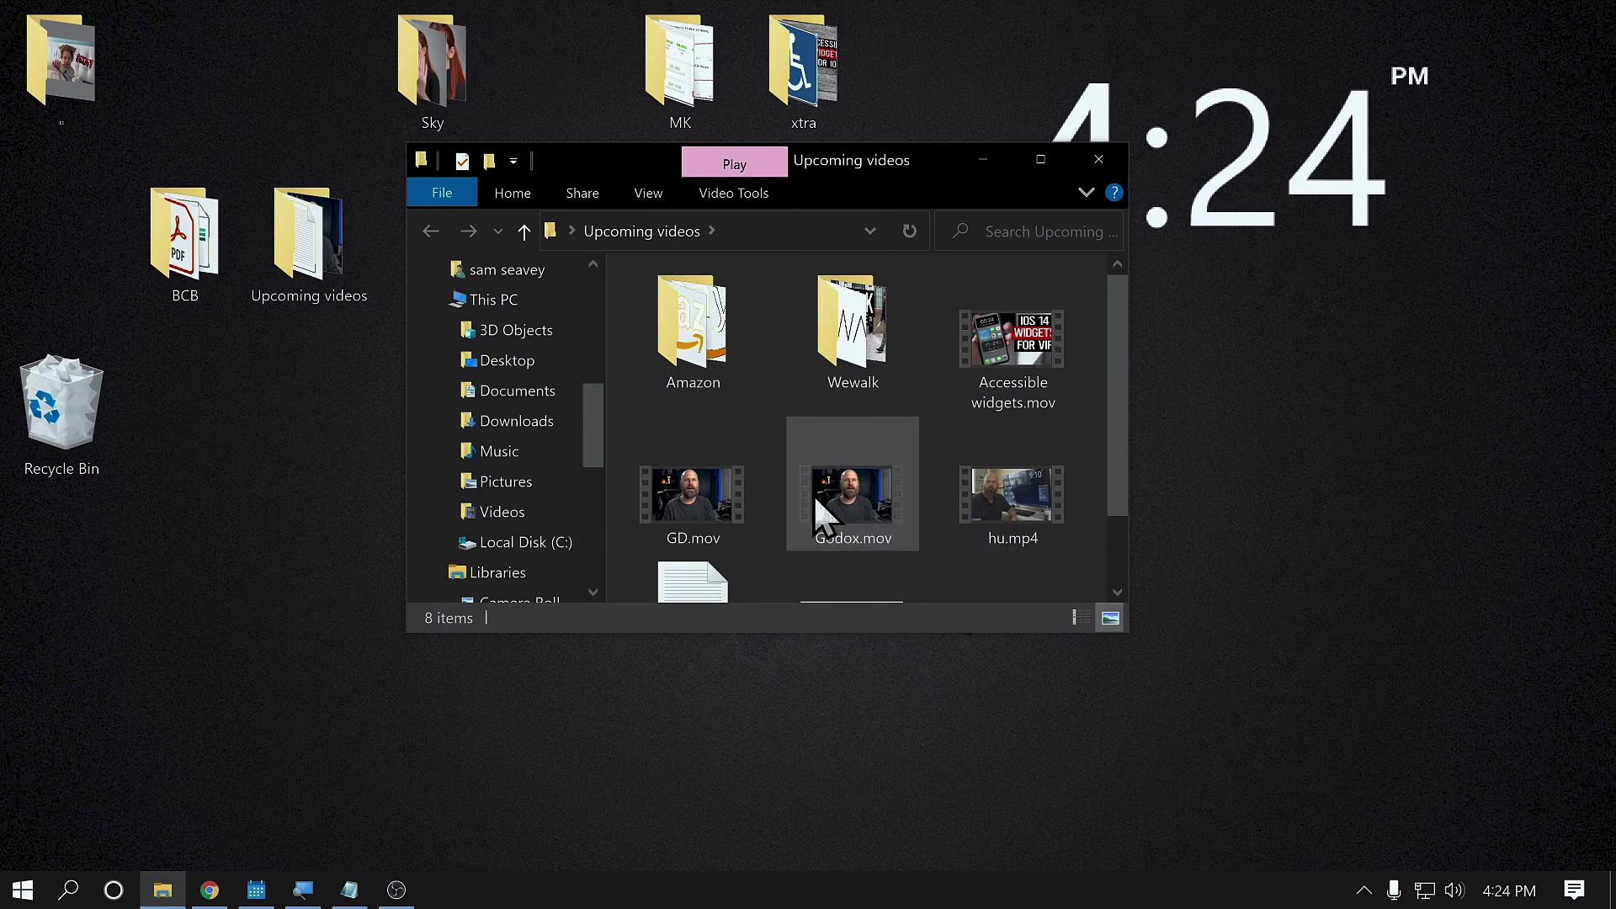
pyautogui.click(911, 395)
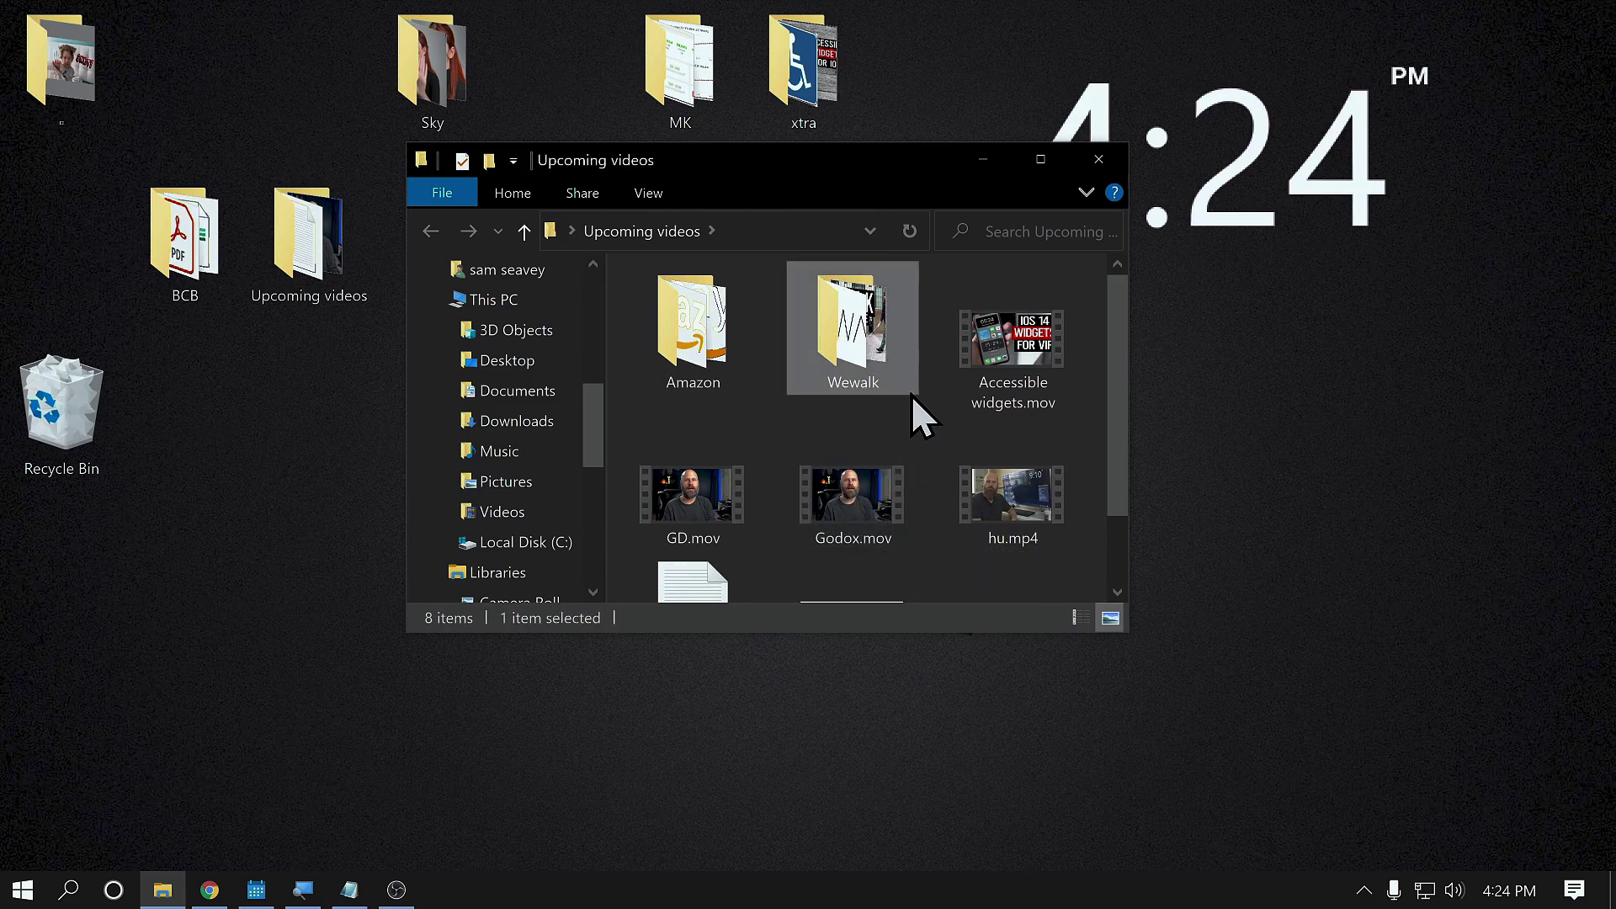
pyautogui.keyDown('ctrl'); pyautogui.scroll(-2, 911, 394); pyautogui.keyUp('ctrl')
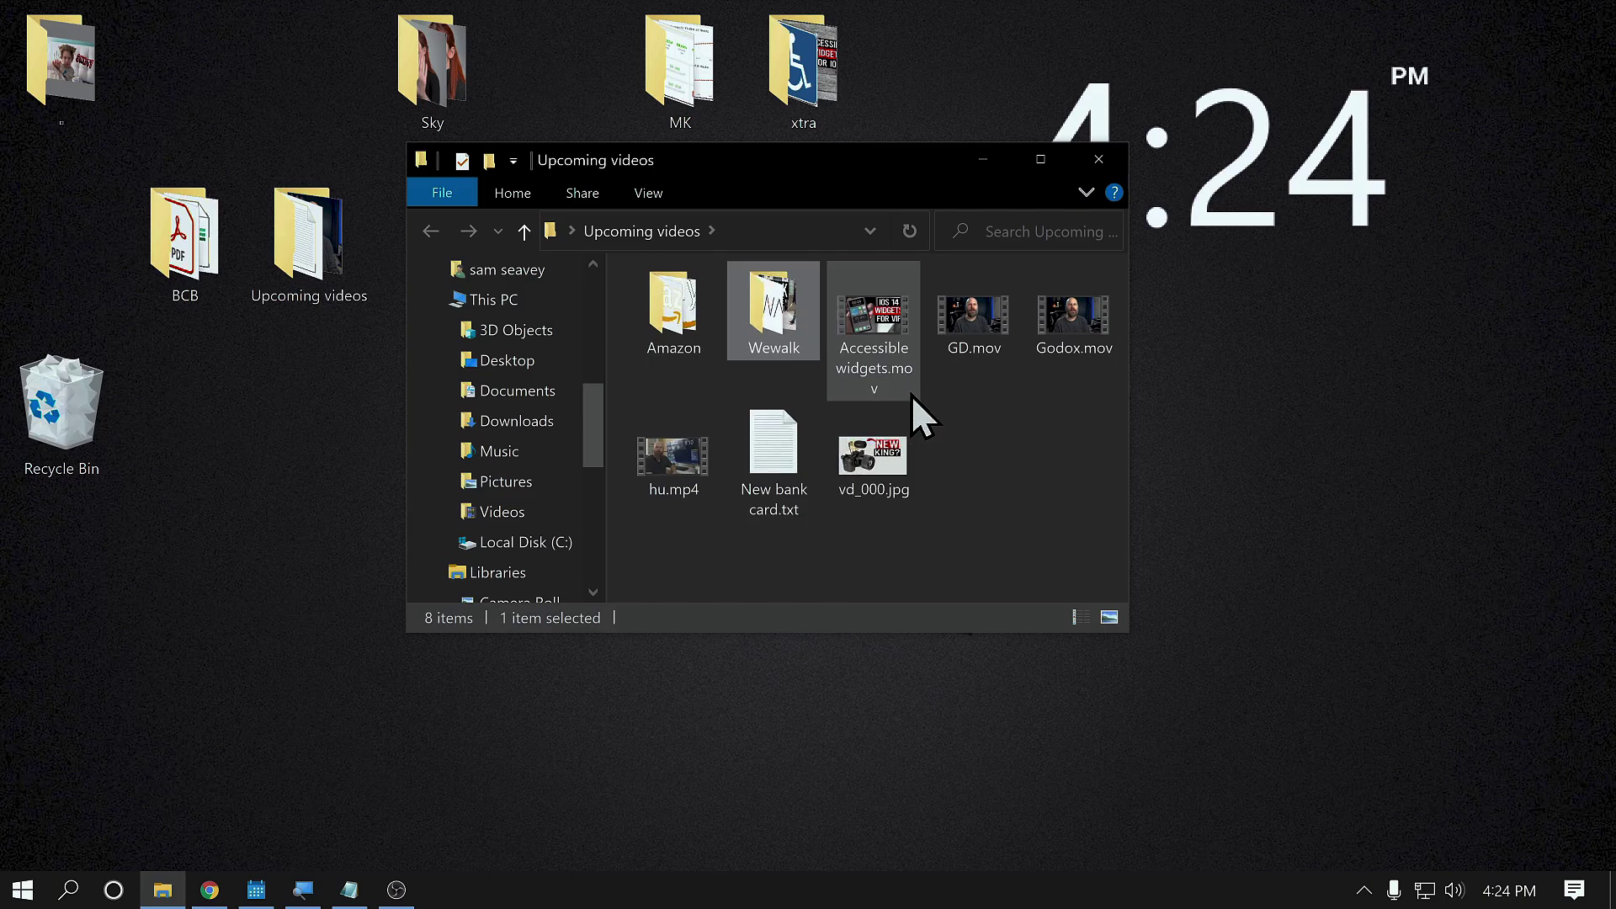
pyautogui.keyDown('ctrl'); pyautogui.scroll(2, 911, 394); pyautogui.keyUp('ctrl')
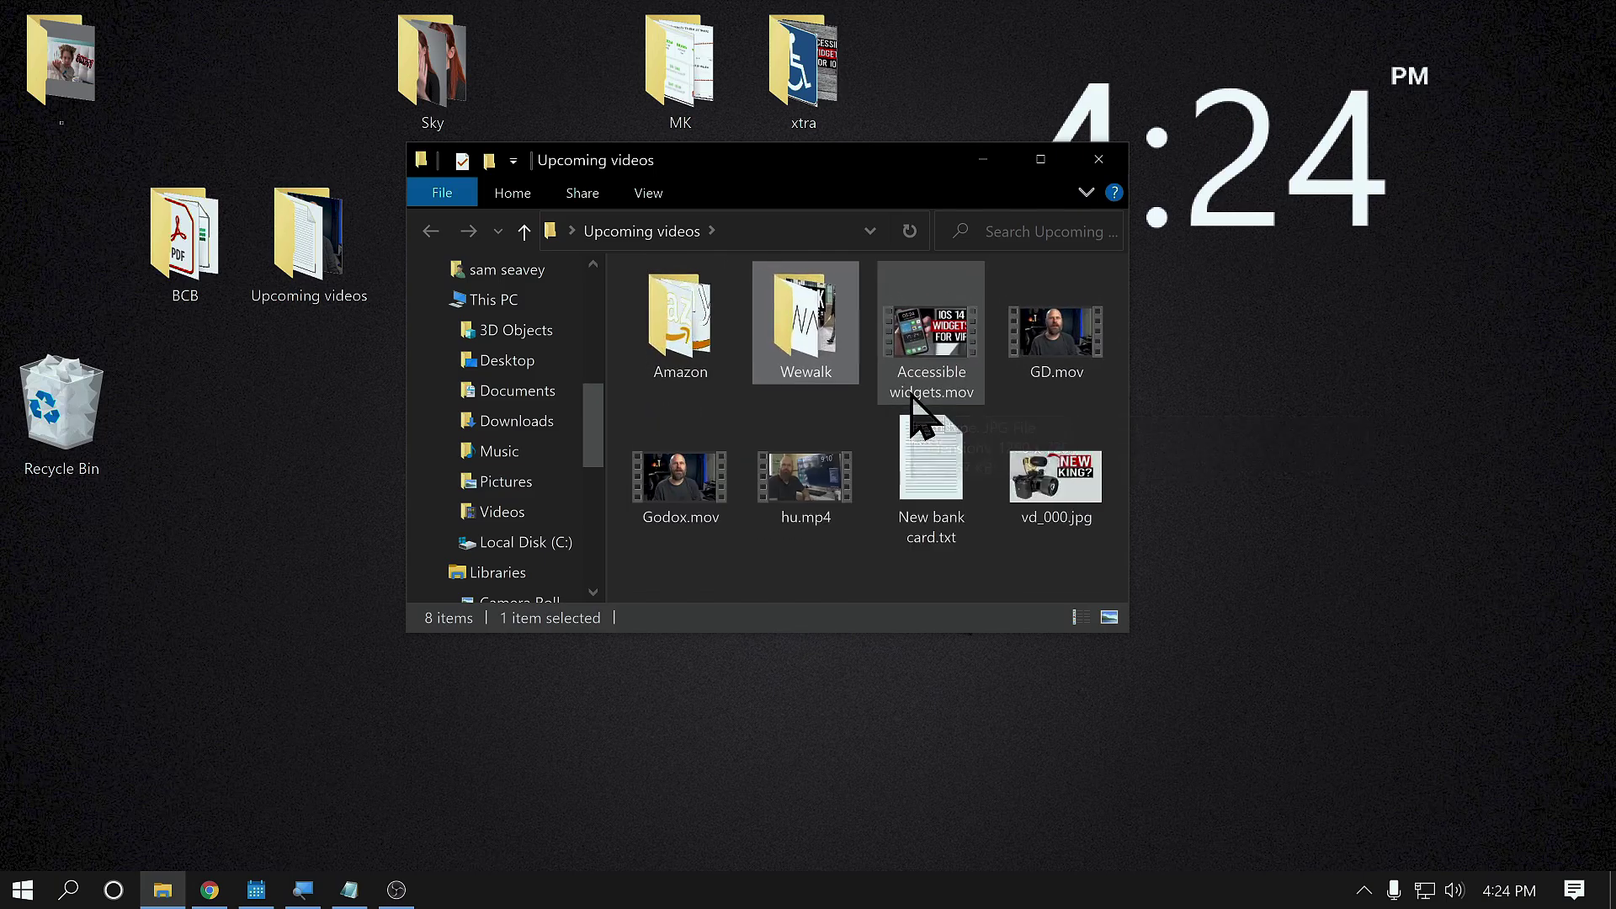
pyautogui.keyDown('ctrl'); pyautogui.scroll(-2, 910, 393); pyautogui.keyUp('ctrl')
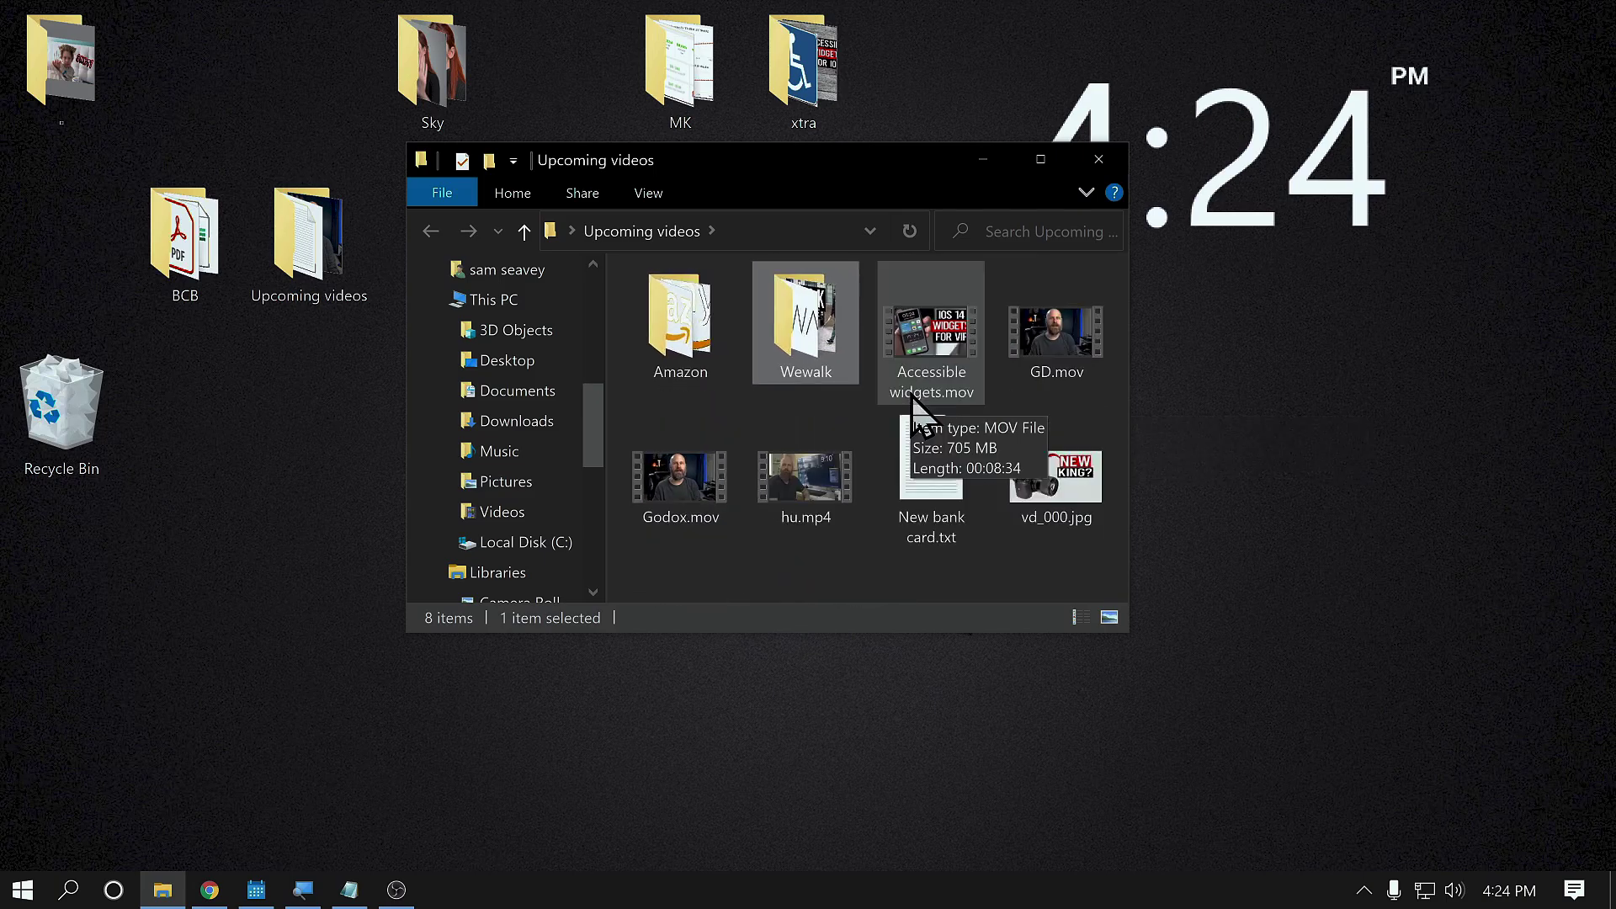
pyautogui.keyDown('ctrl'); pyautogui.scroll(4, 910, 394); pyautogui.keyUp('ctrl')
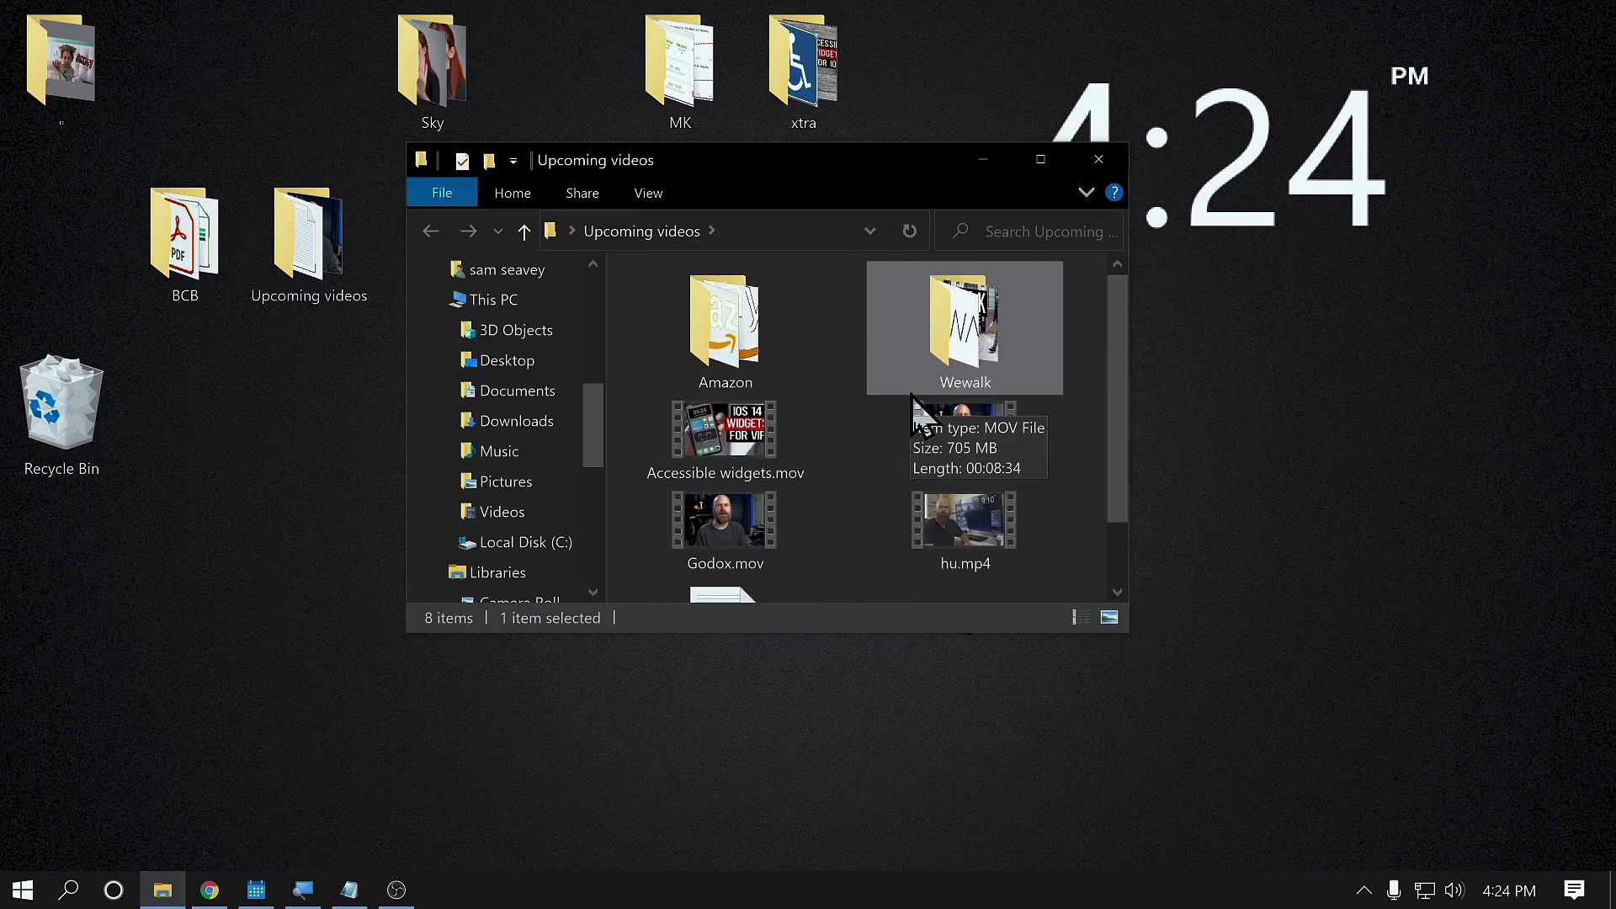
pyautogui.keyDown('ctrl'); pyautogui.scroll(1, 911, 393); pyautogui.keyUp('ctrl')
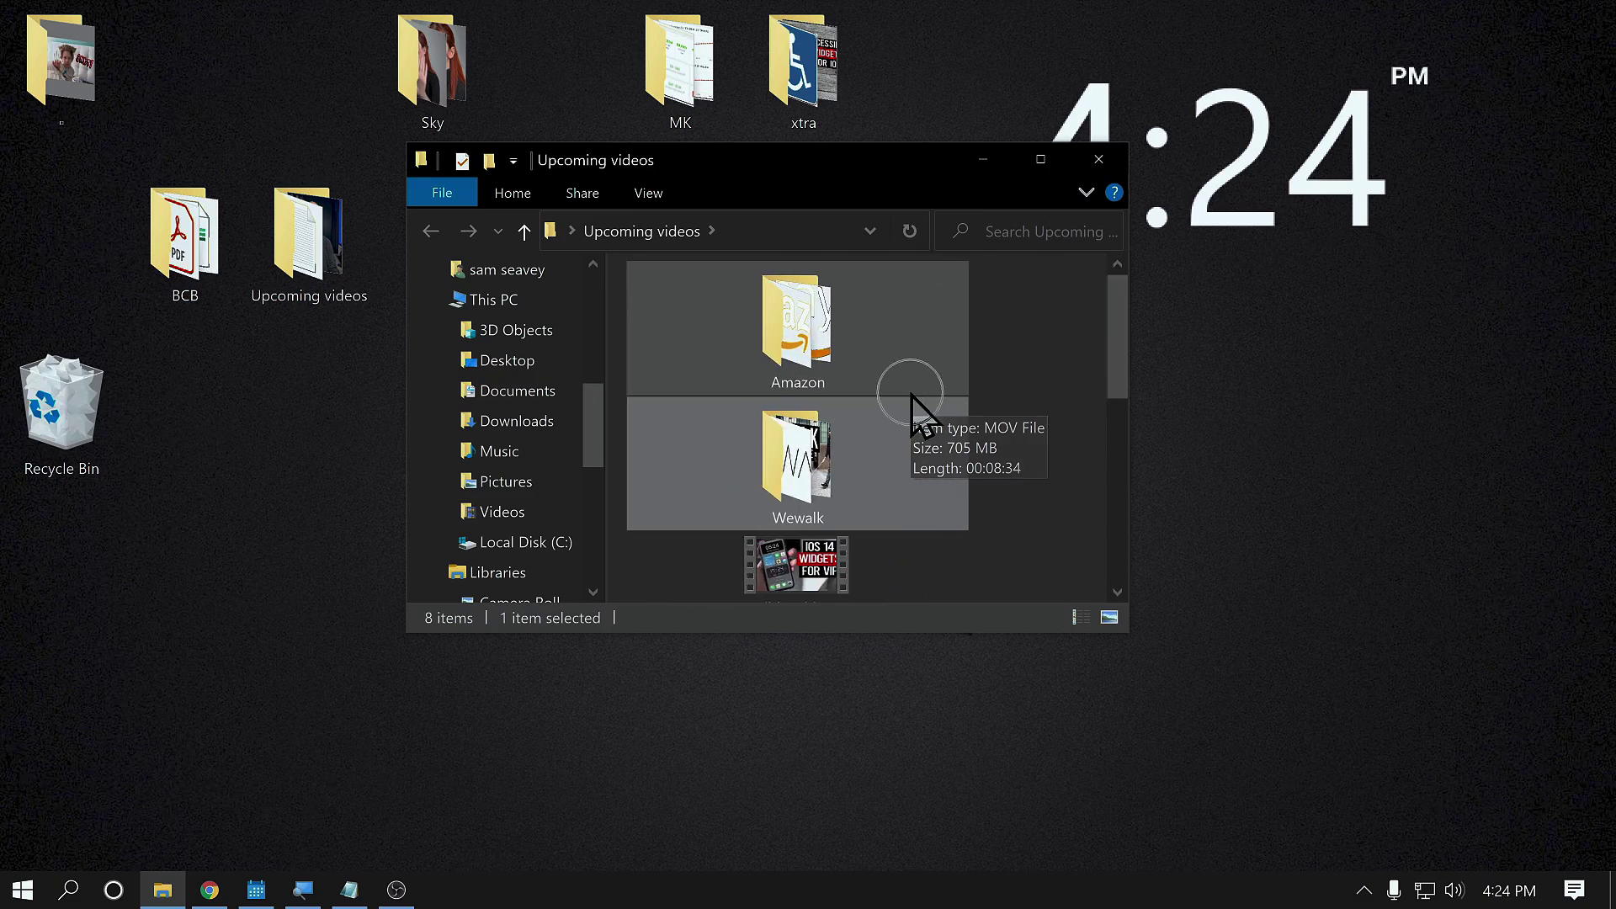
pyautogui.keyDown('ctrl'); pyautogui.scroll(-2, 910, 394); pyautogui.keyUp('ctrl')
pyautogui.keyDown('ctrl'); pyautogui.scroll(-2, 911, 394); pyautogui.keyUp('ctrl')
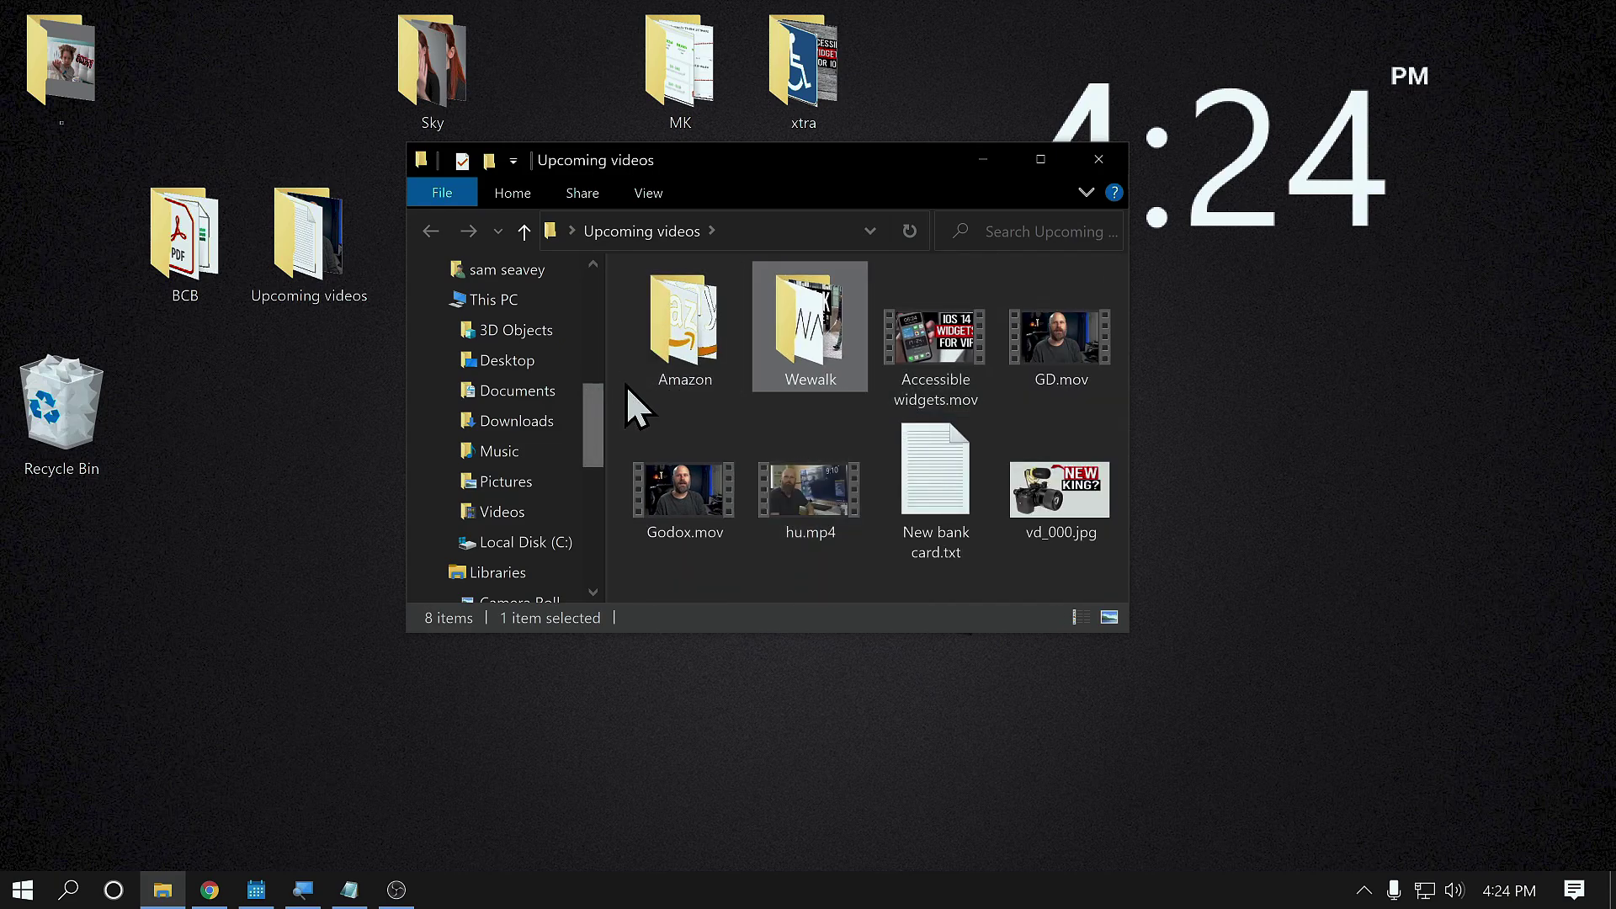
pyautogui.moveTo(678, 335)
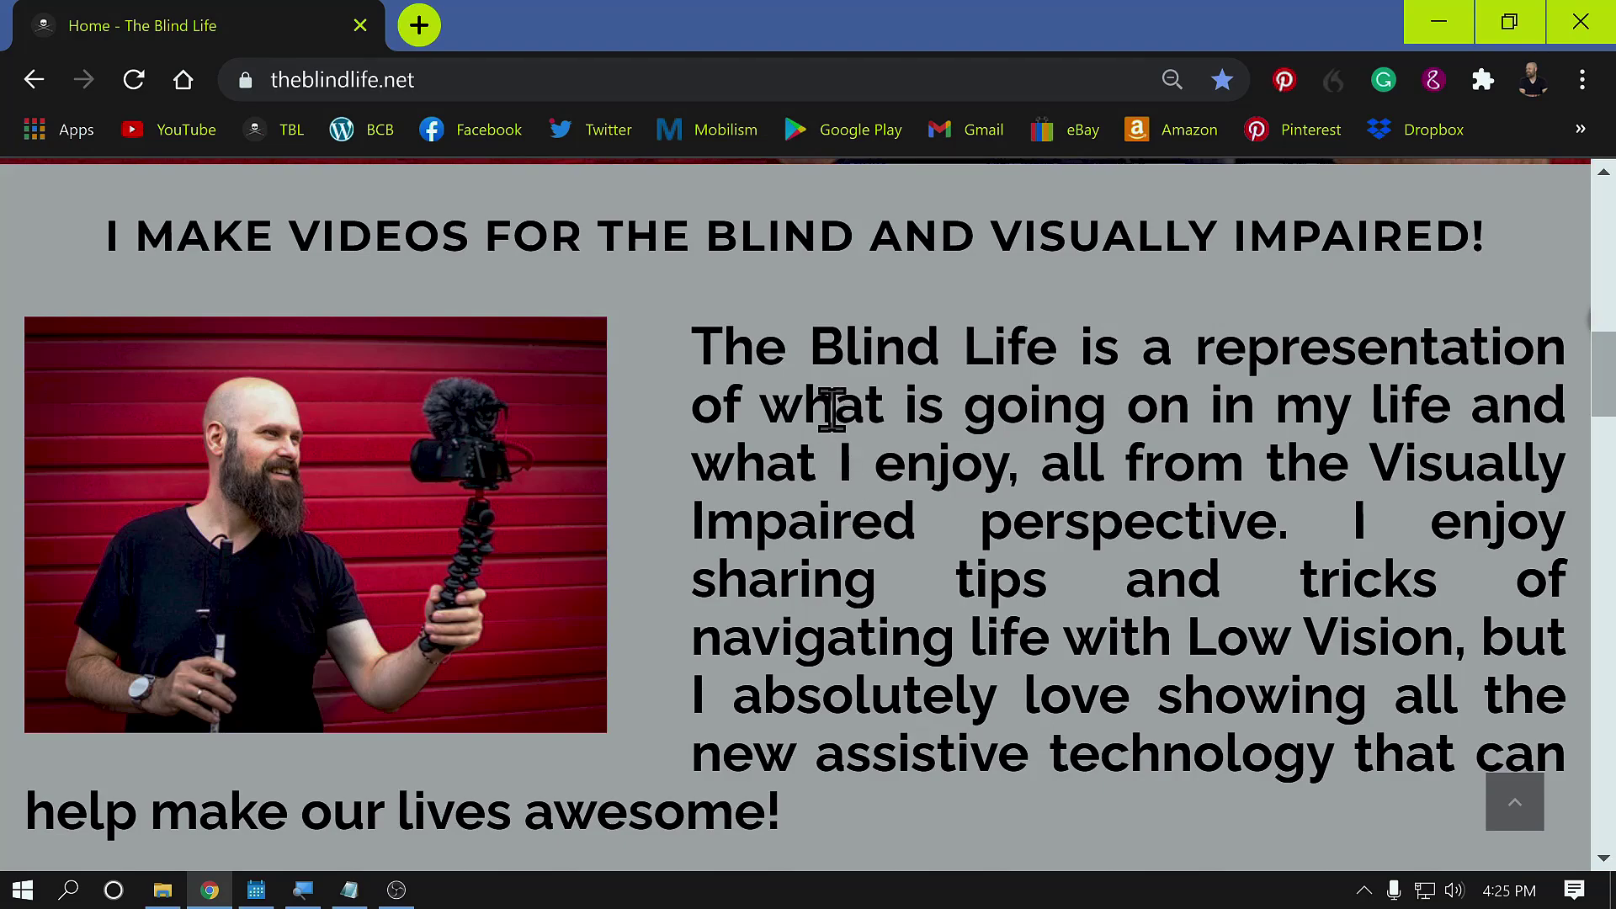
# Zoom the theblindlife.net page in to 150% with Ctrl+plus.
pyautogui.scroll(5, 943, 458)
pyautogui.scroll(8, 950, 478)
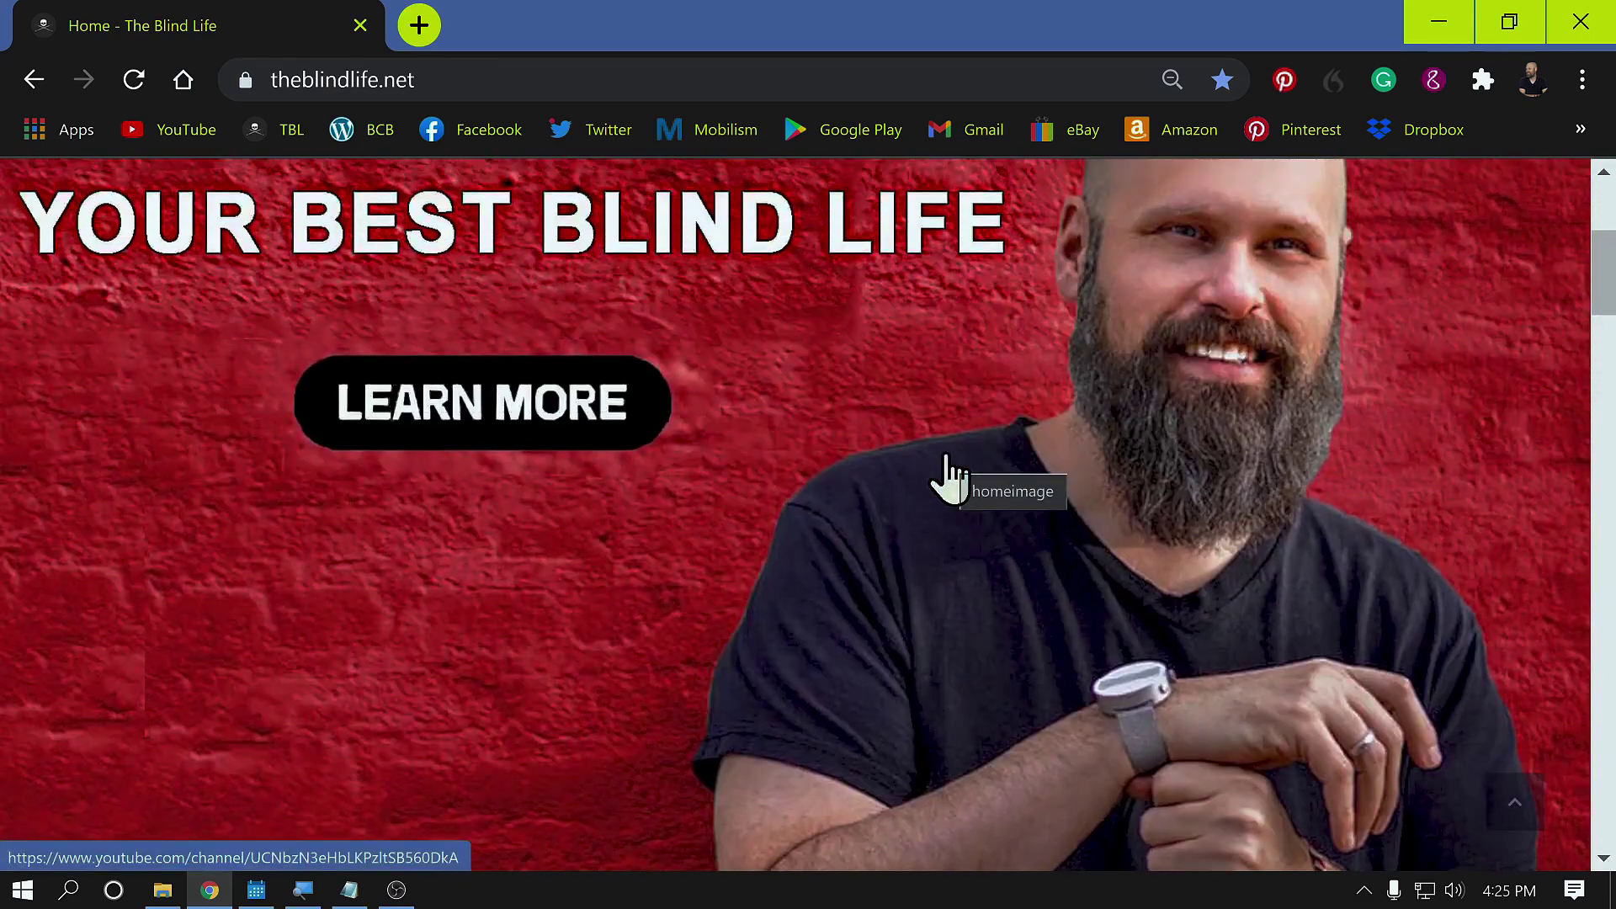
pyautogui.scroll(-10, 938, 484)
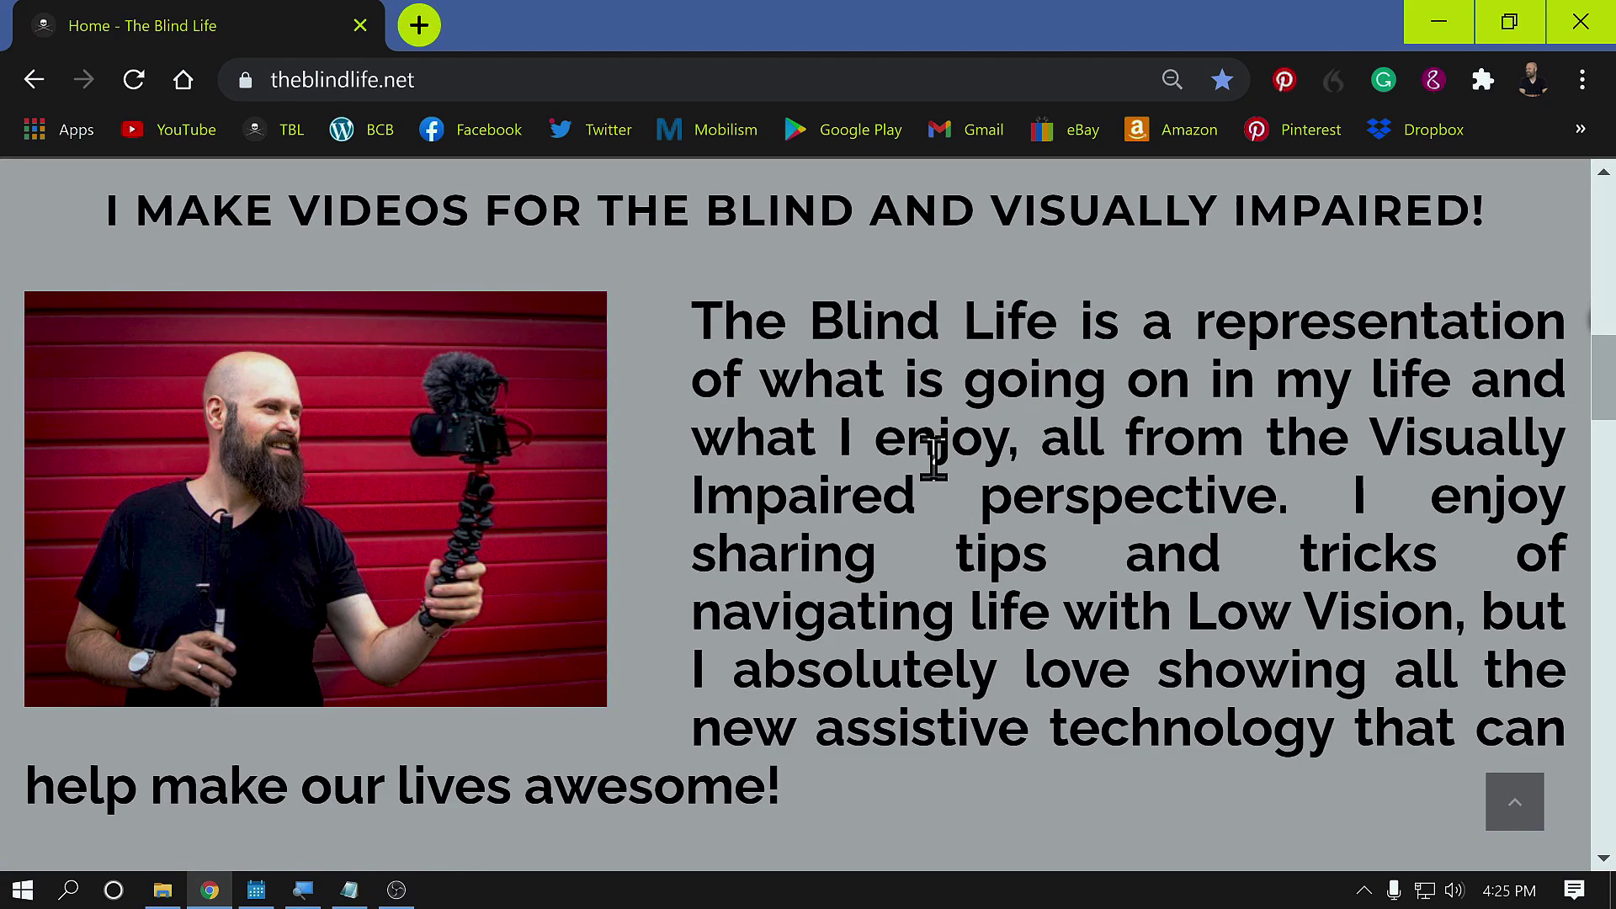
pyautogui.hotkey('ctrl', '-')
pyautogui.hotkey('ctrl', '+')
pyautogui.hotkey('ctrl', '+')
pyautogui.hotkey('ctrl', '+')
pyautogui.hotkey('ctrl', '+')
pyautogui.hotkey('ctrl', '+')
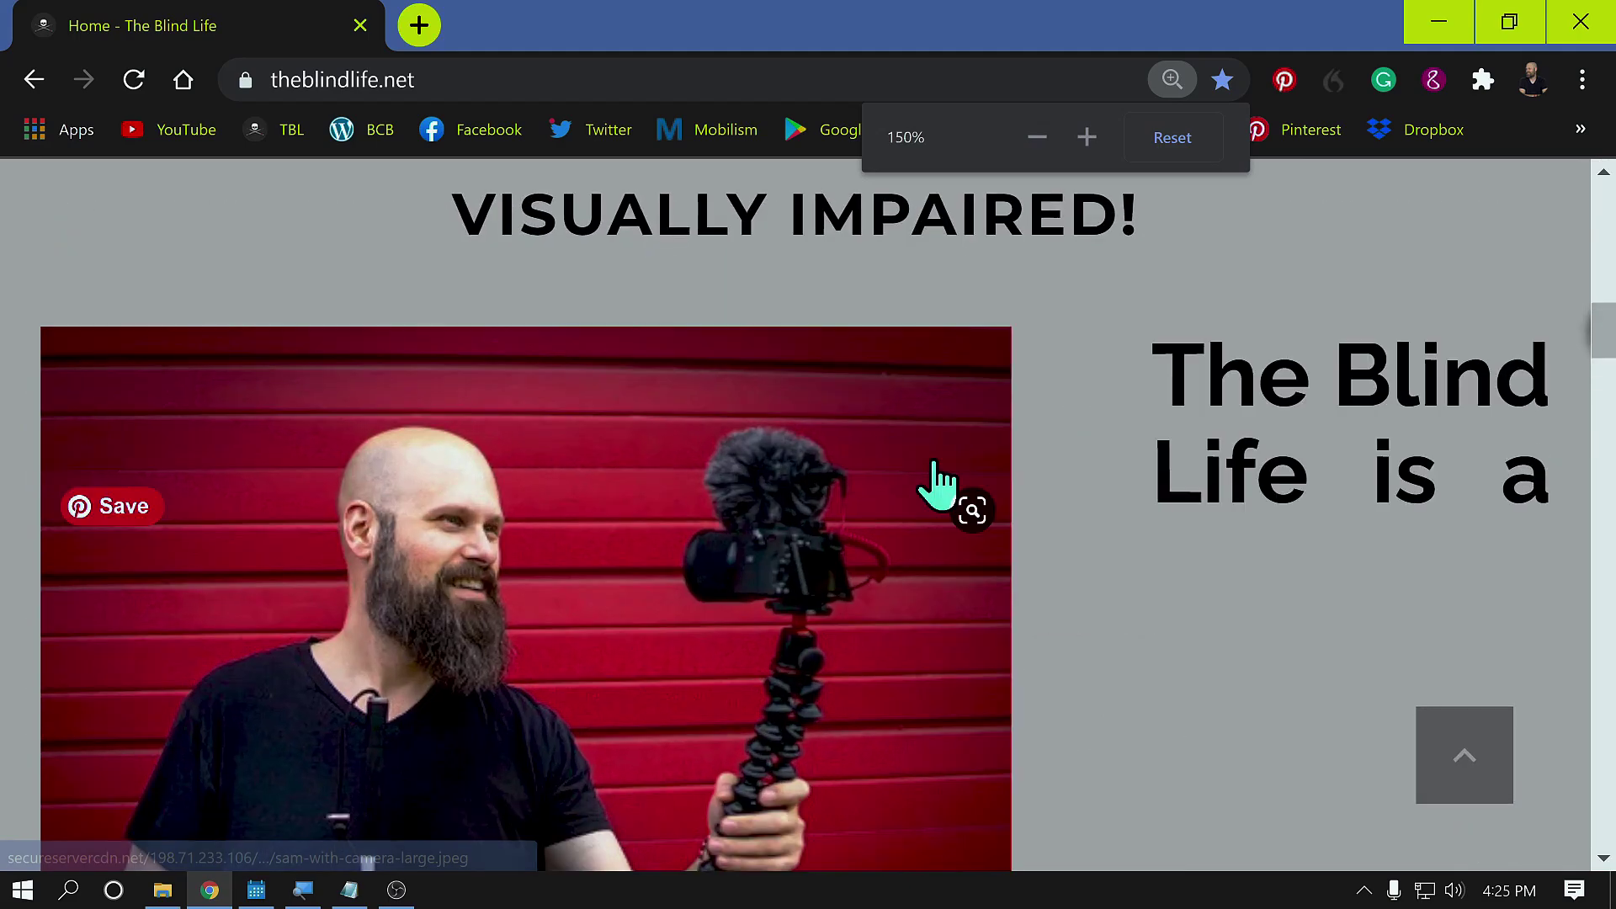
pyautogui.hotkey('ctrl', '+')
pyautogui.hotkey('ctrl', '+')
pyautogui.hotkey('ctrl', '+')
# Scroll up and down the zoomed theblindlife.net page.
pyautogui.scroll(-10, 934, 481)
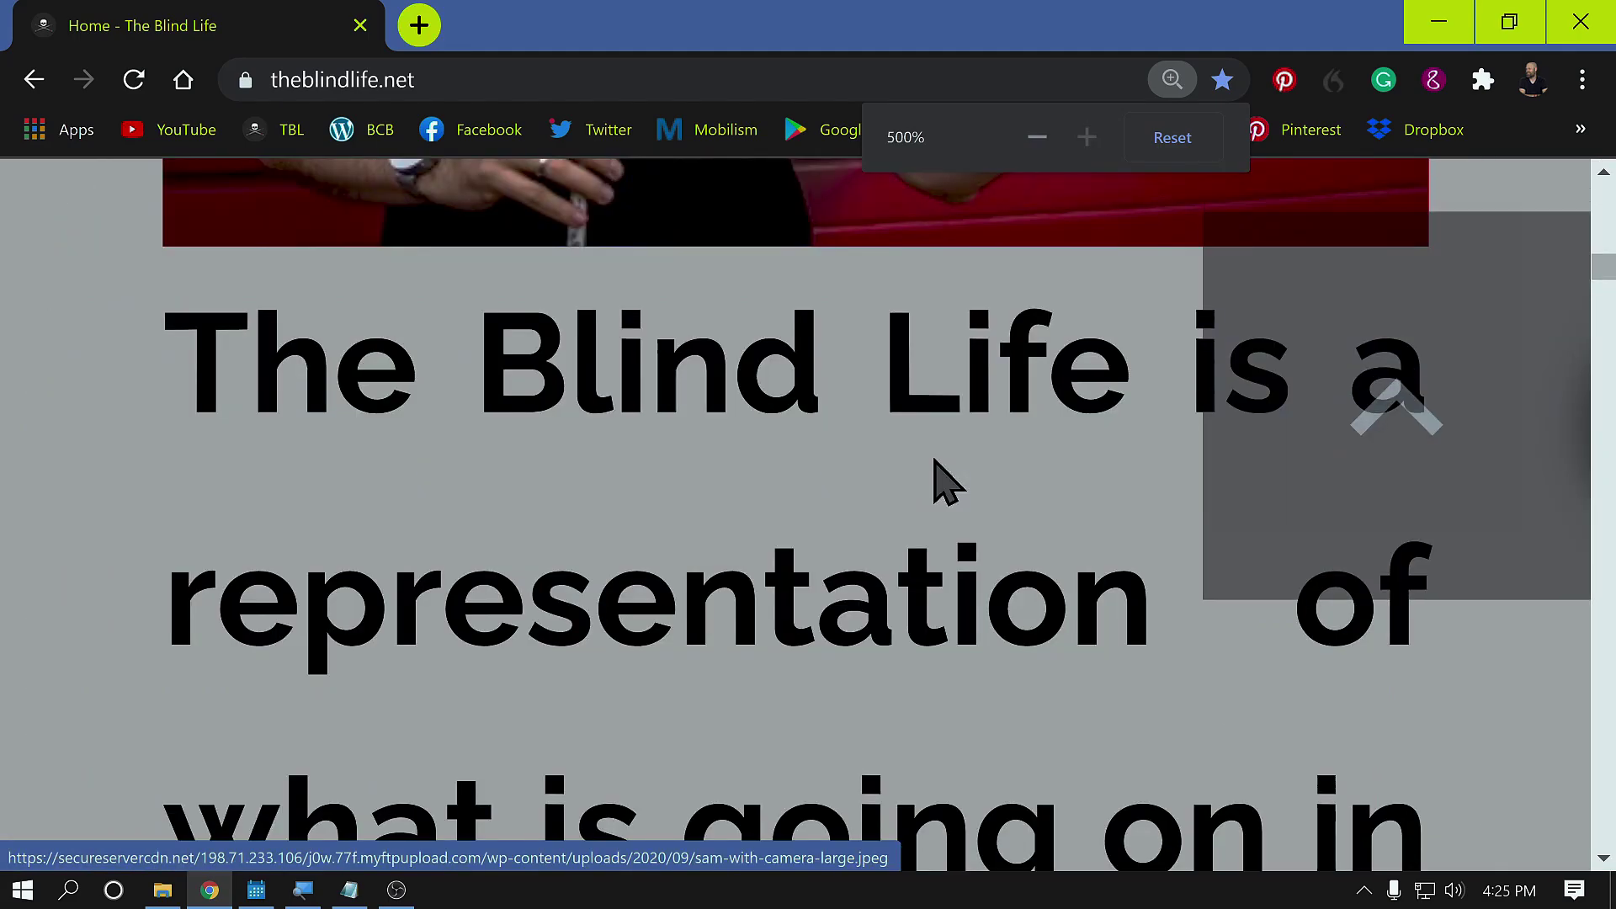
pyautogui.scroll(-6, 828, 501)
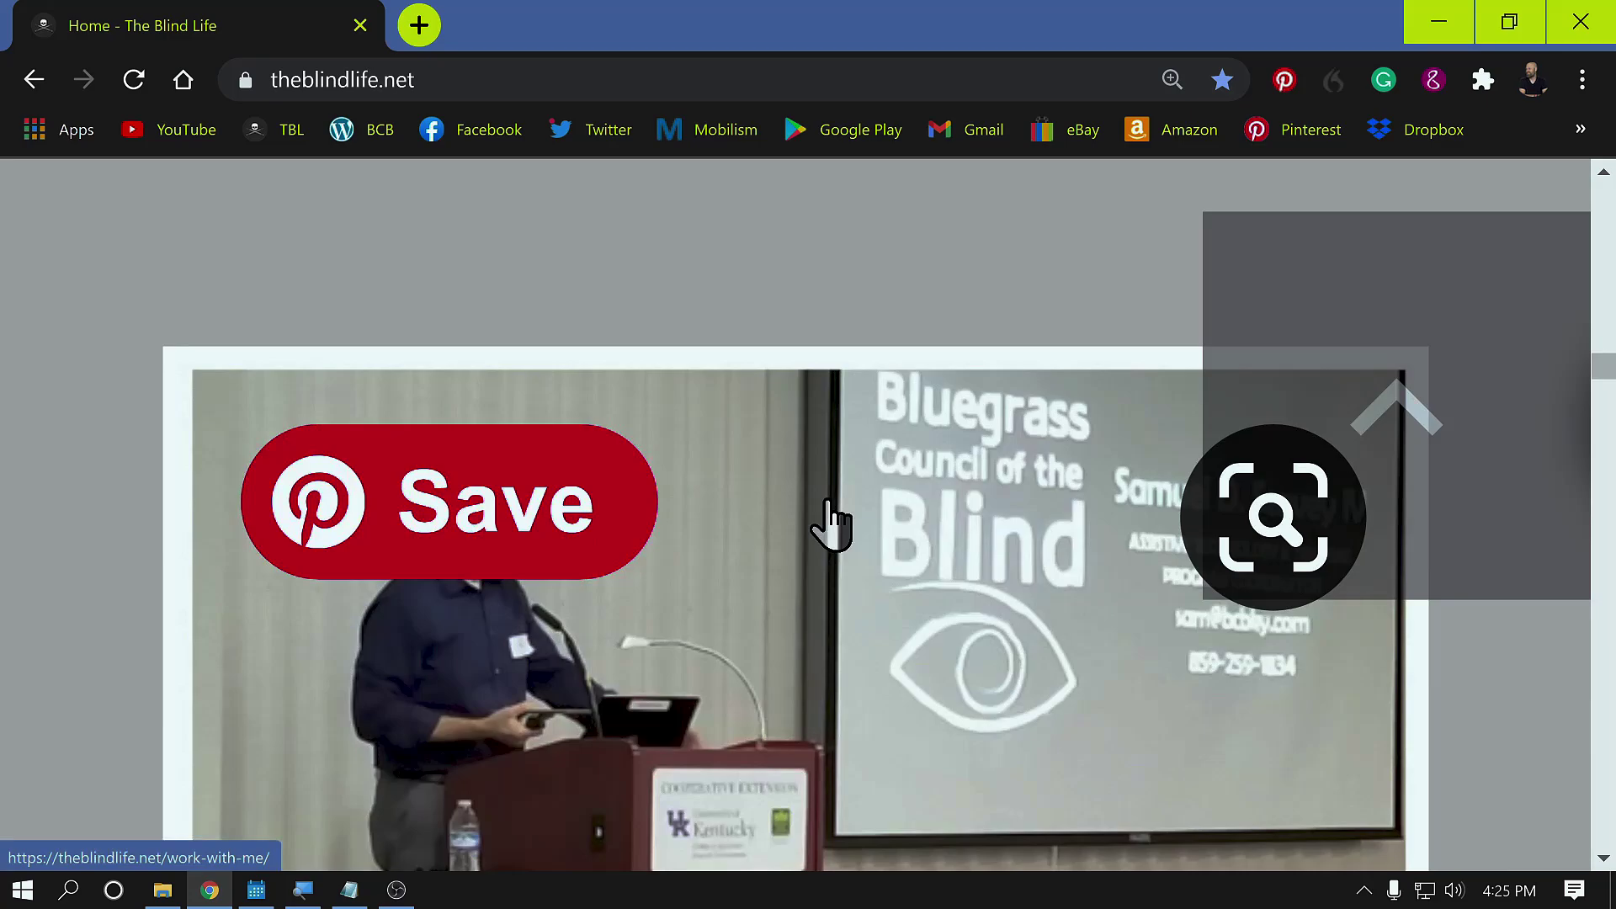
pyautogui.scroll(4, 829, 514)
pyautogui.scroll(10, 829, 500)
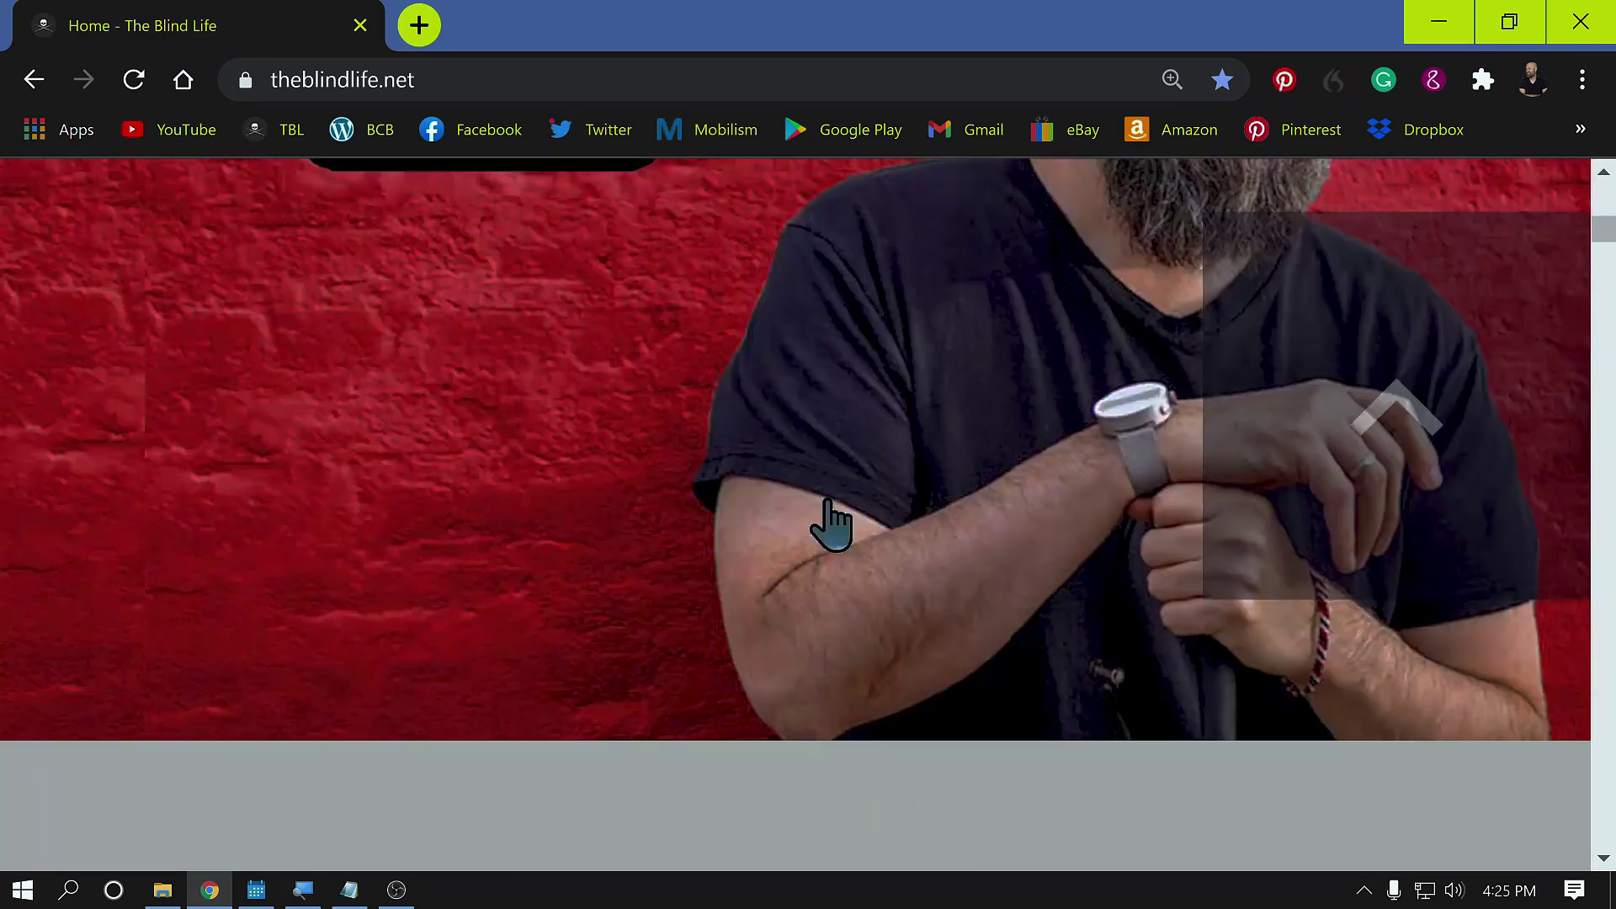
pyautogui.scroll(-10, 921, 673)
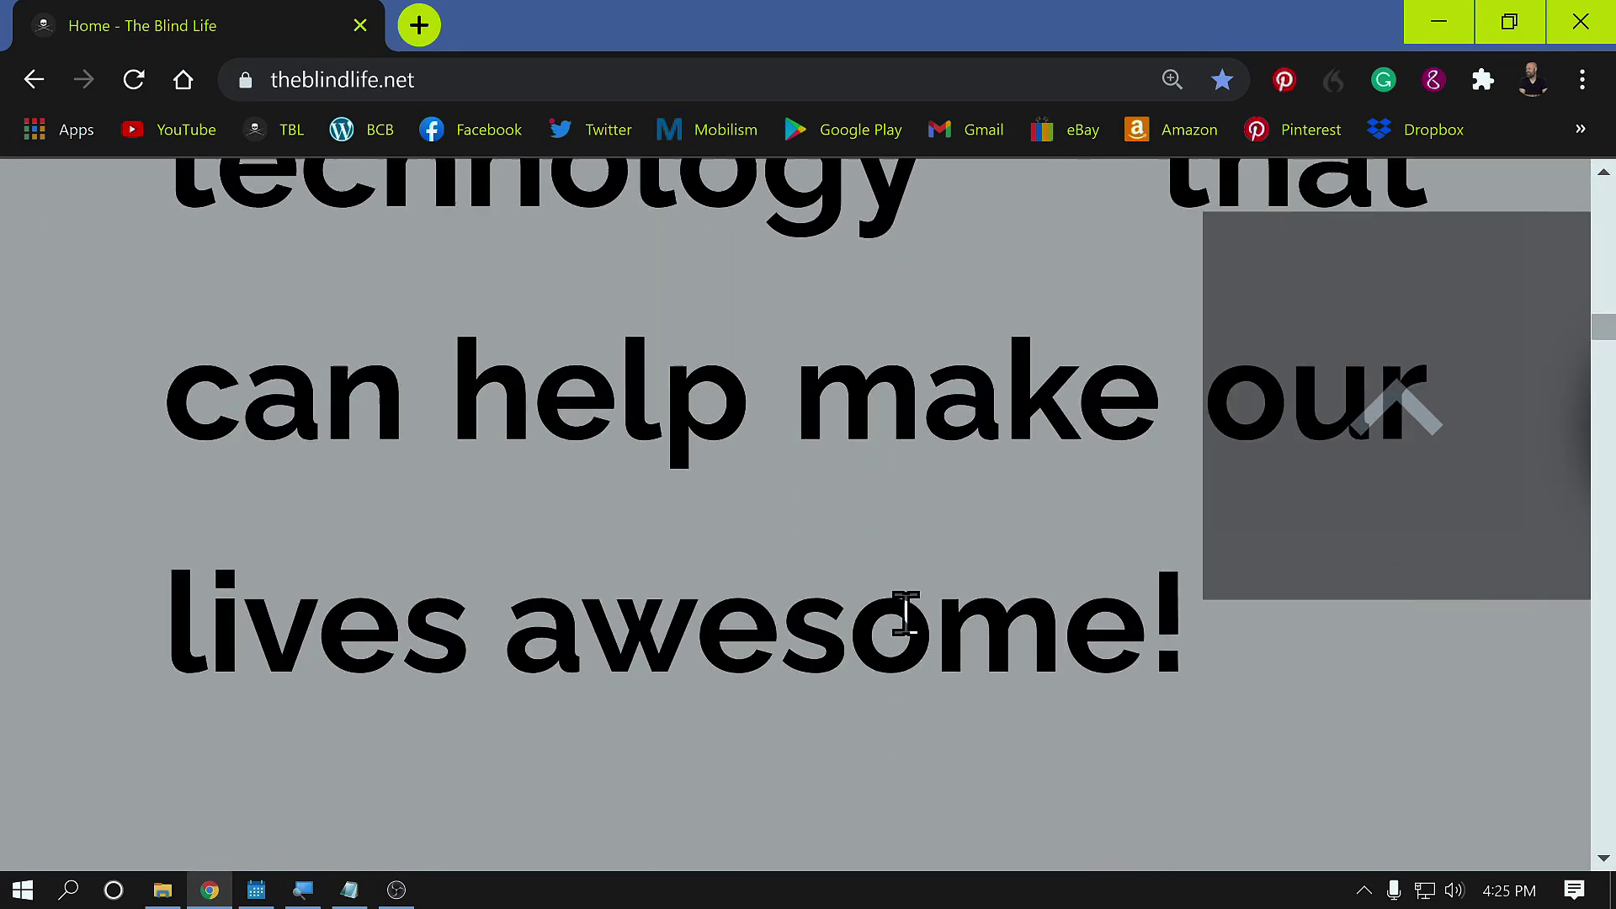
pyautogui.scroll(-3, 920, 637)
pyautogui.scroll(6, 920, 637)
pyautogui.scroll(-2, 913, 640)
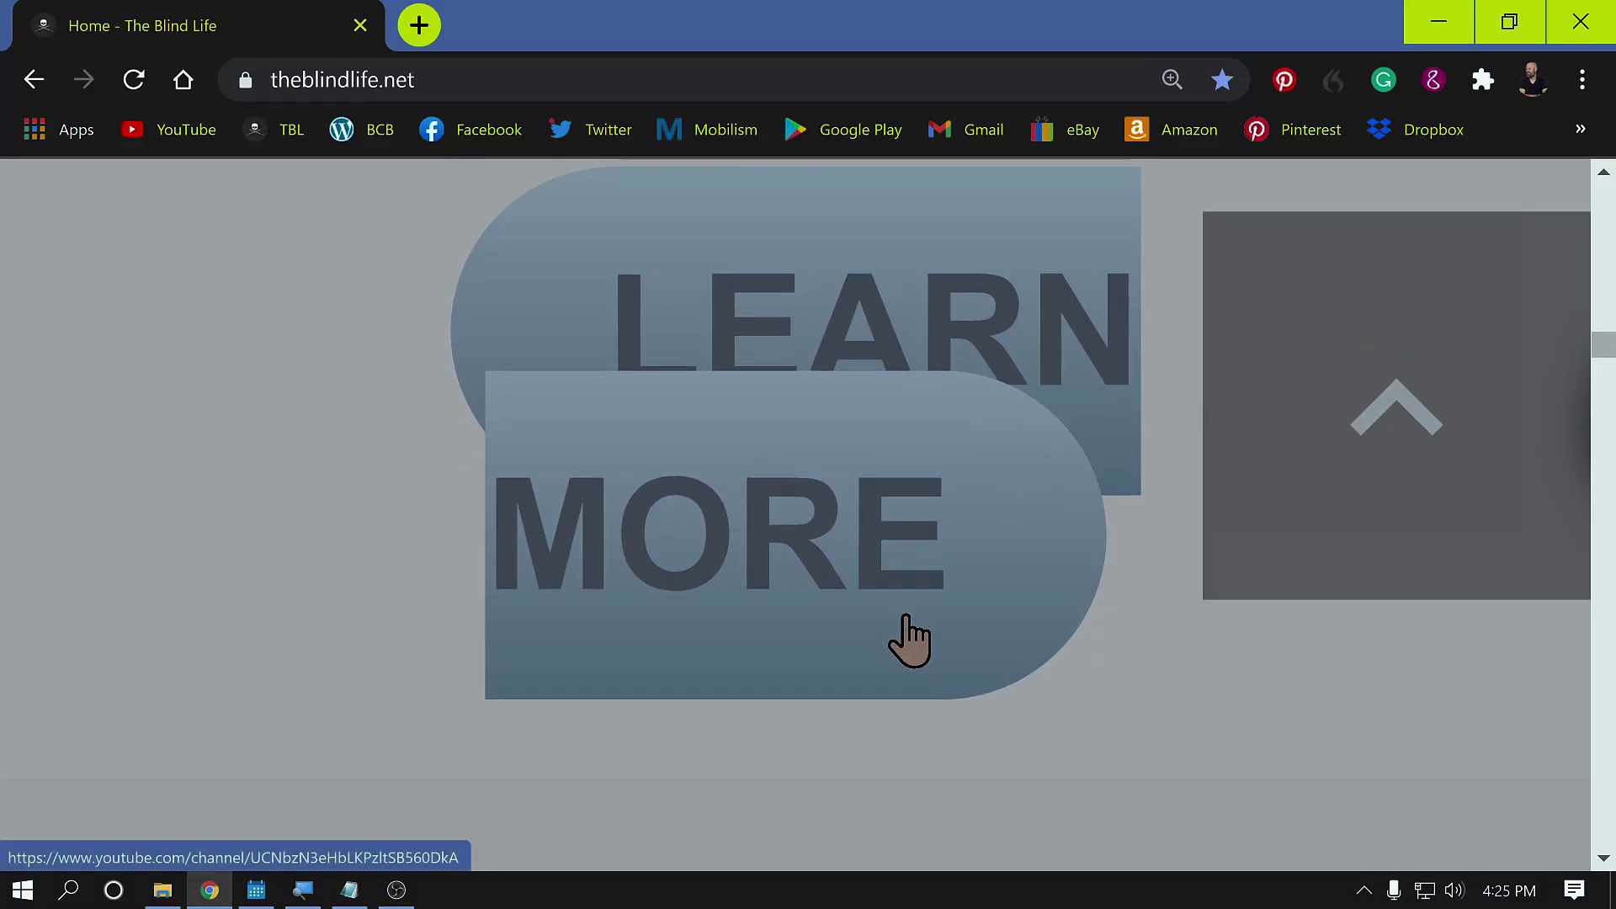
pyautogui.scroll(-1, 912, 638)
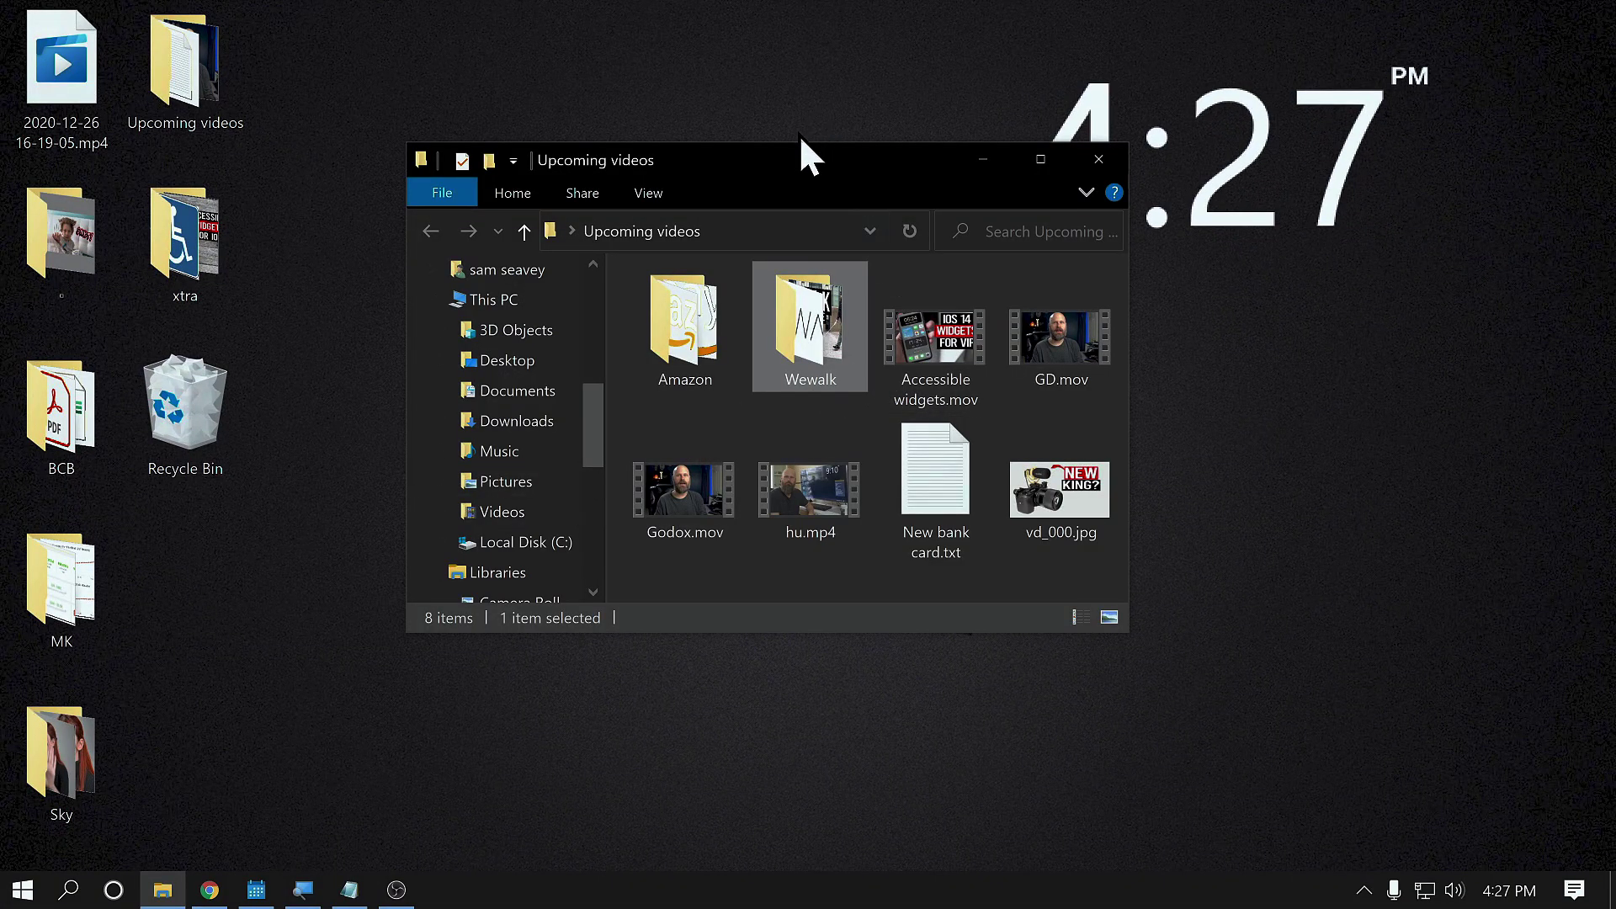
# Stretch the Upcoming videos window's top, bottom and left edges outward, then view Godox.mov details.
pyautogui.moveTo(800, 136); pyautogui.dragTo(799, 56)
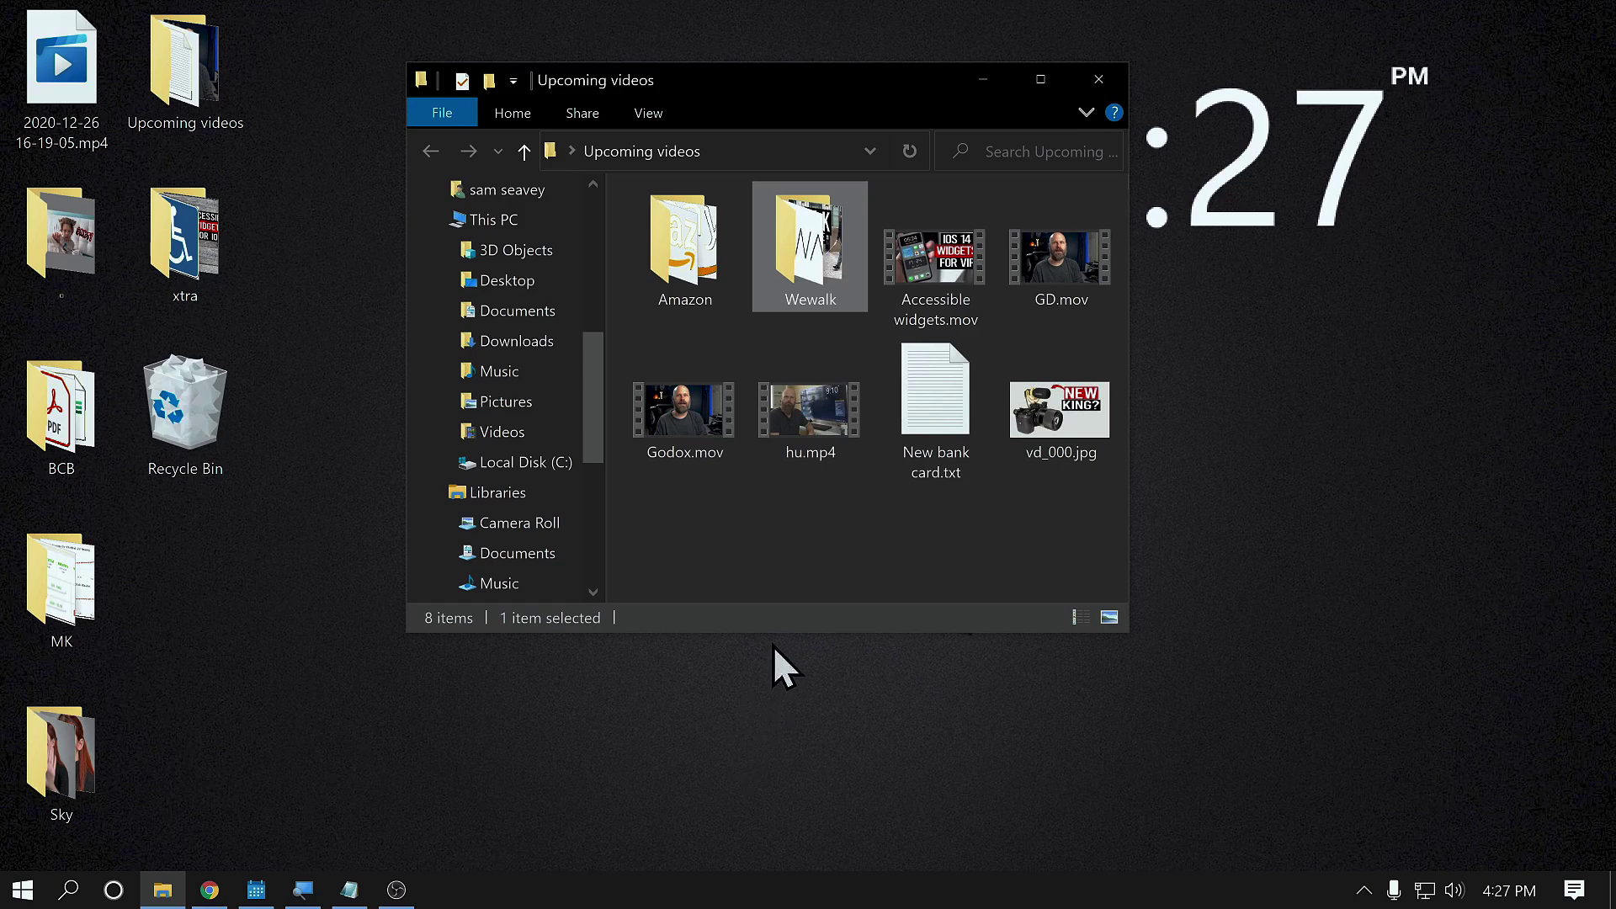
pyautogui.moveTo(771, 633); pyautogui.dragTo(725, 788)
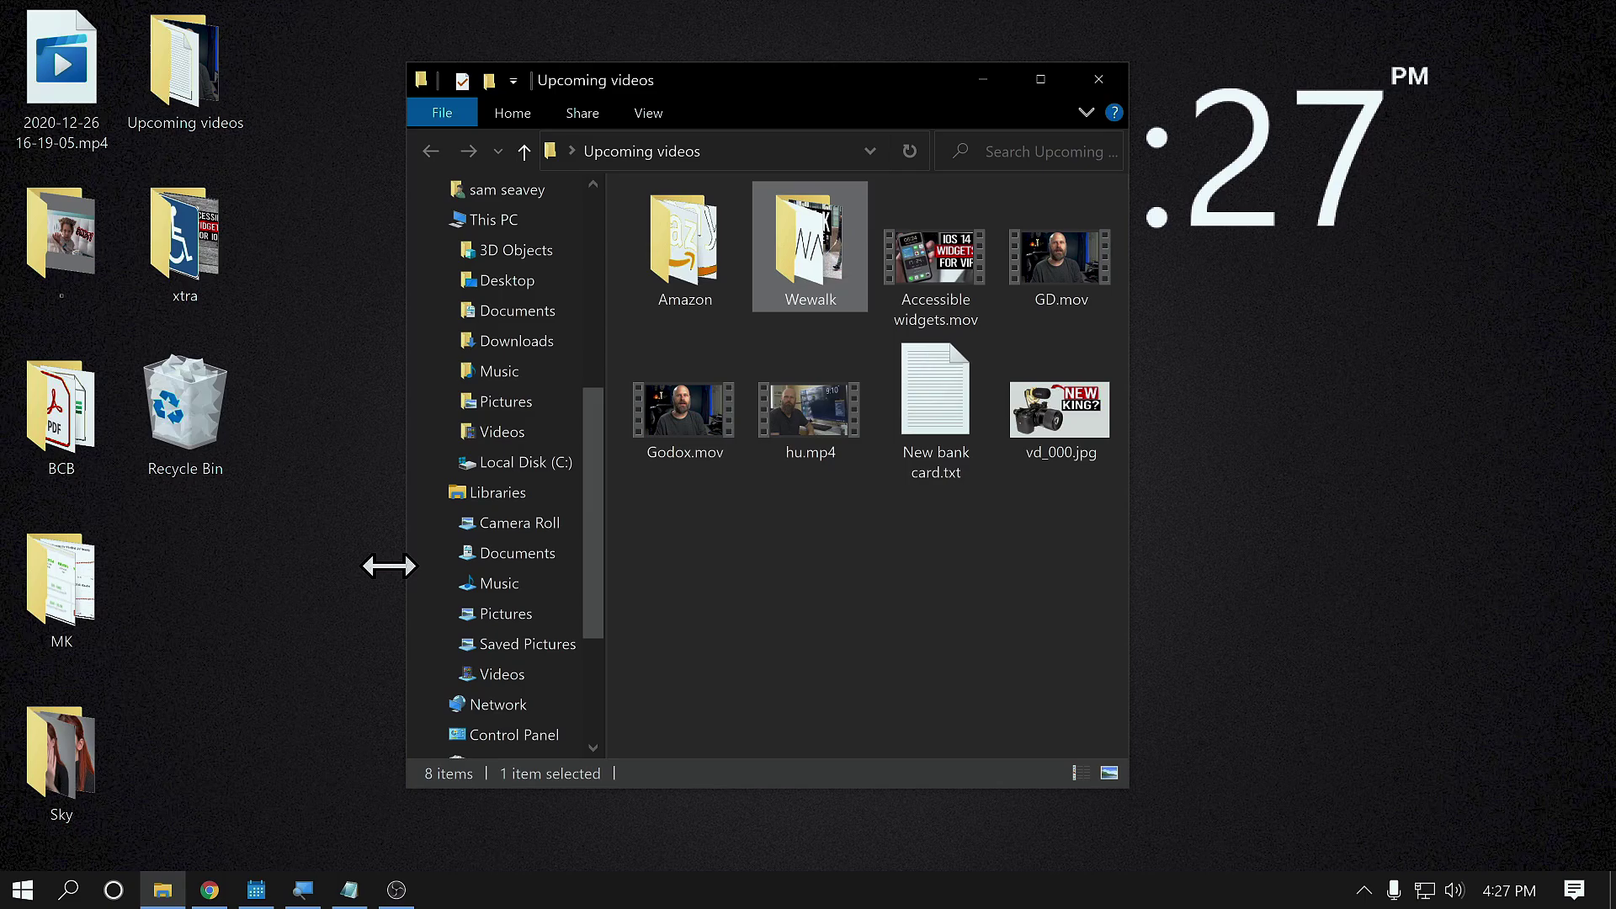
pyautogui.moveTo(389, 565); pyautogui.dragTo(171, 570)
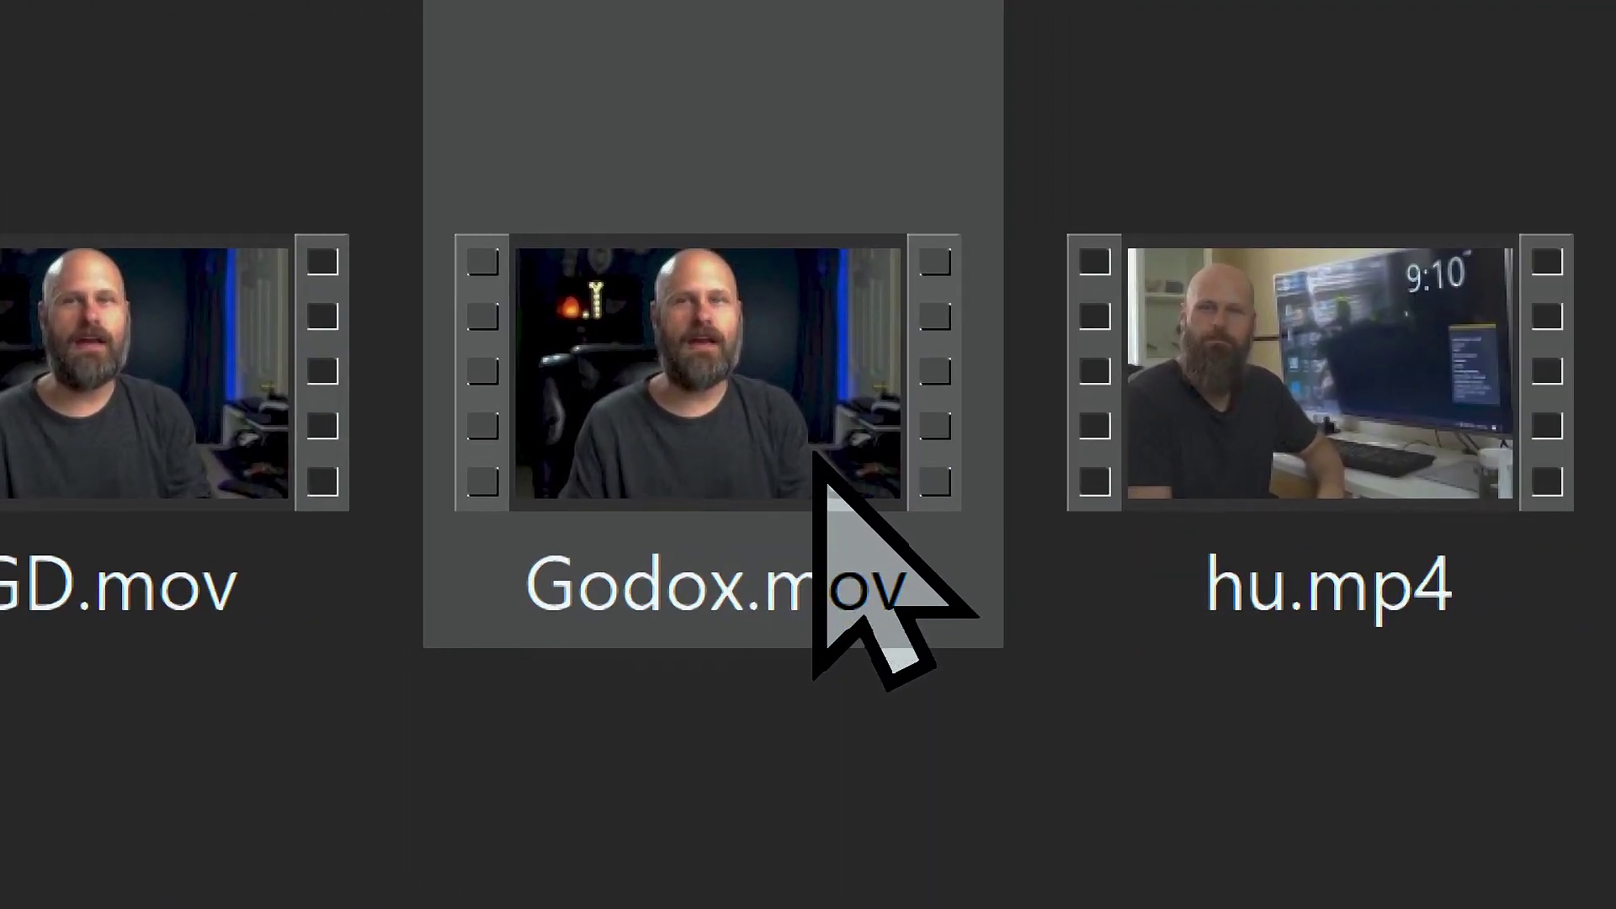
pyautogui.moveTo(810, 458)
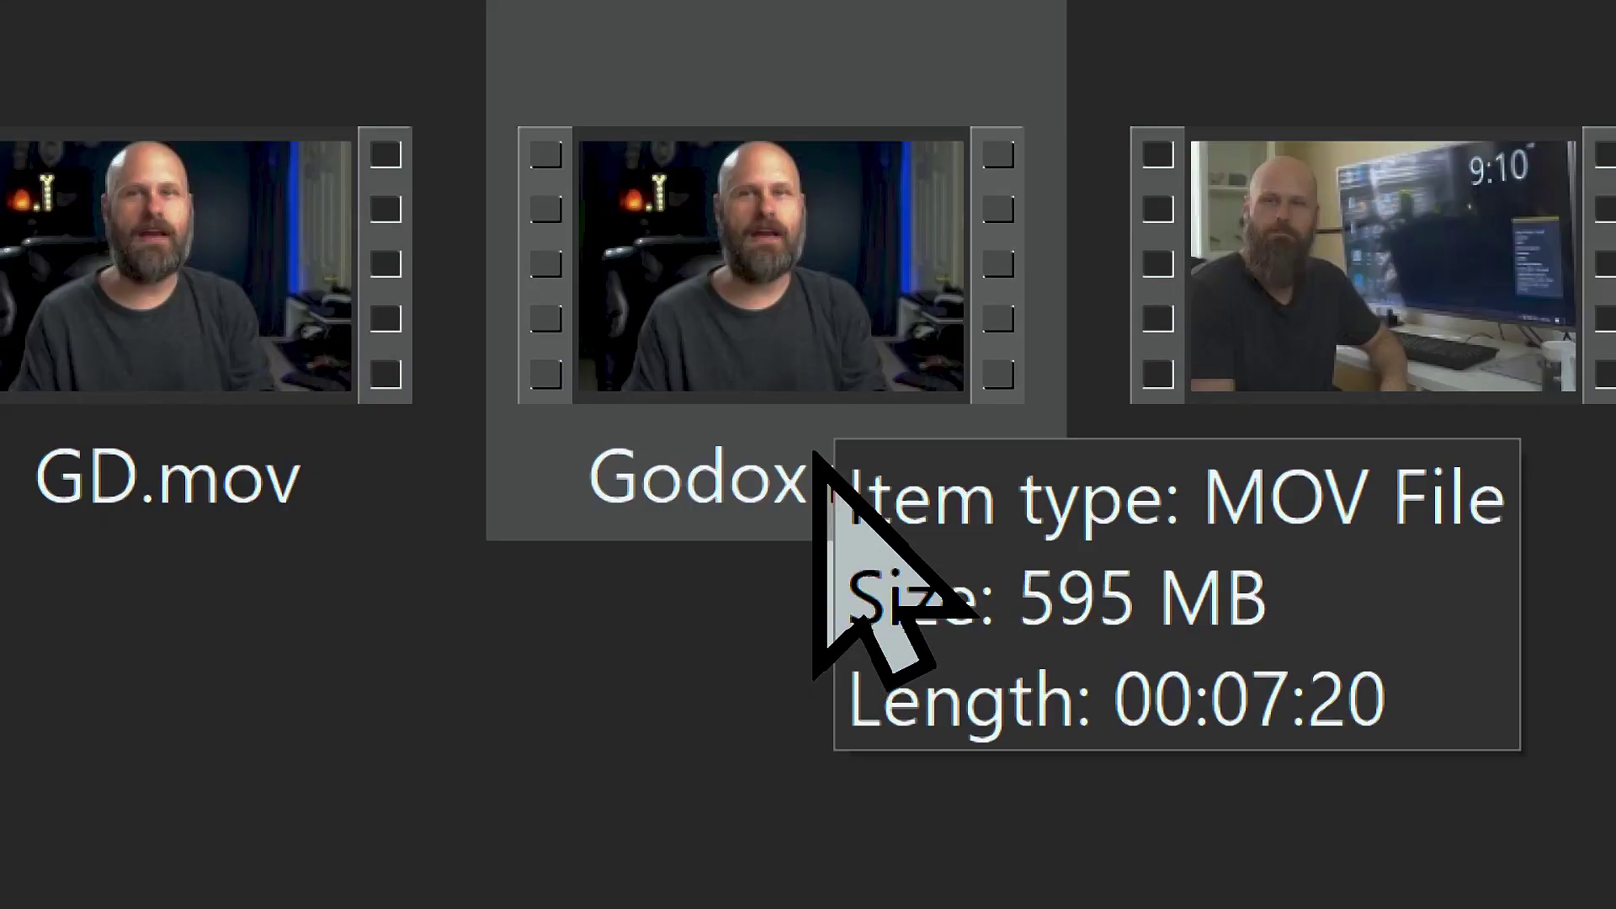
pyautogui.scroll(-5, 812, 458)
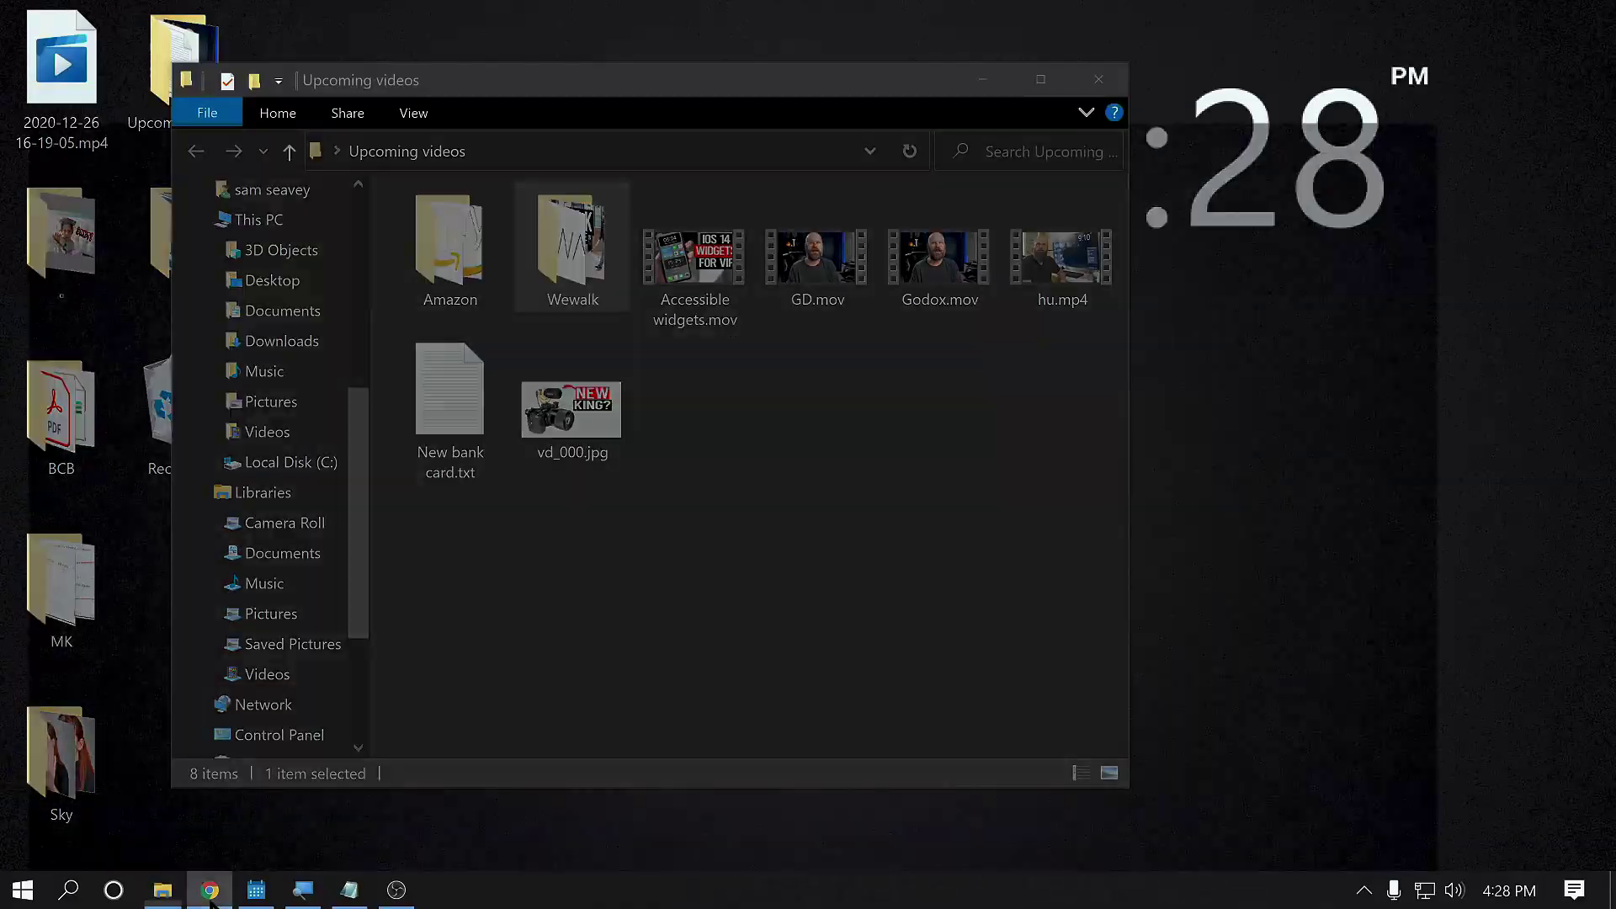
# Bring Chrome back and scroll theblindlife.net down to the about-me text and VIP Merch.
pyautogui.click(210, 889)
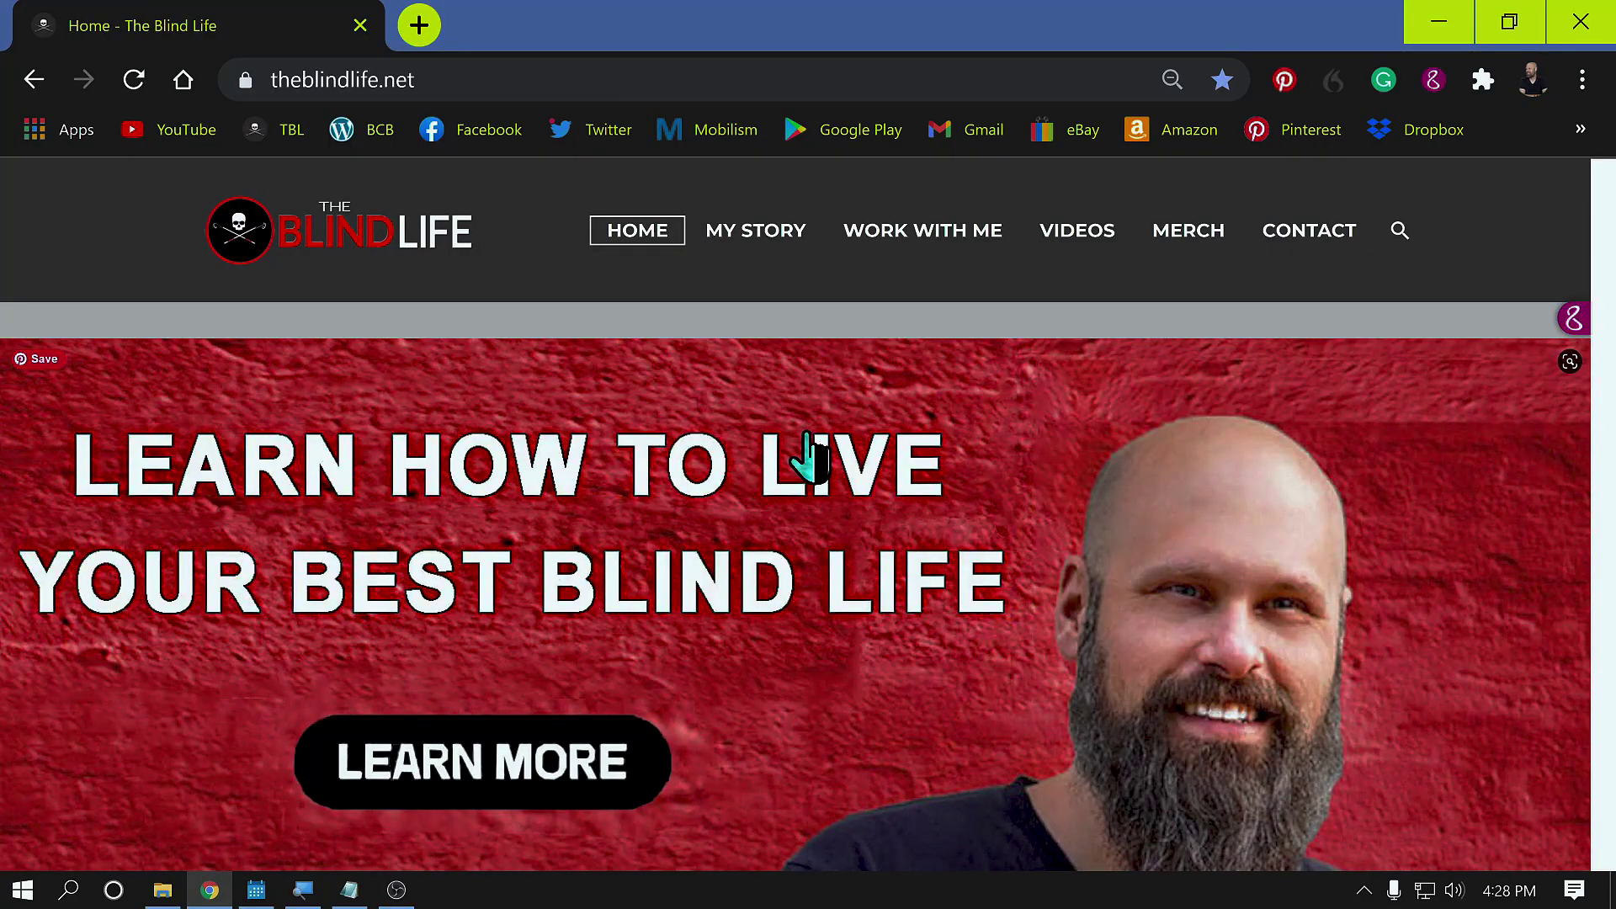
pyautogui.scroll(-12, 1094, 821)
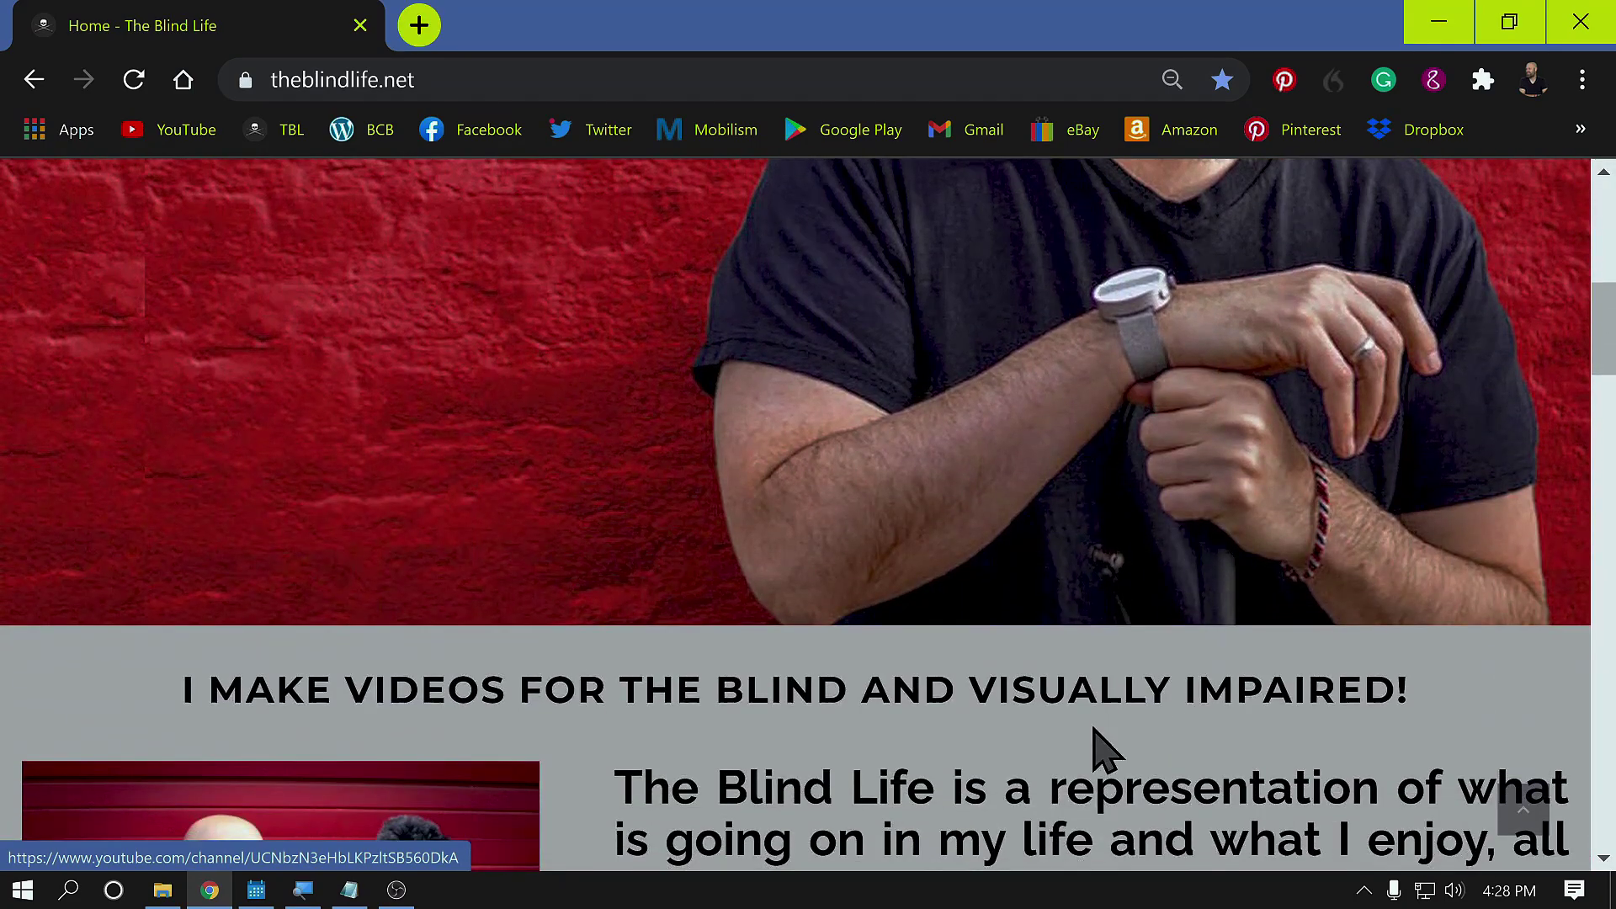
pyautogui.scroll(-1, 1094, 732)
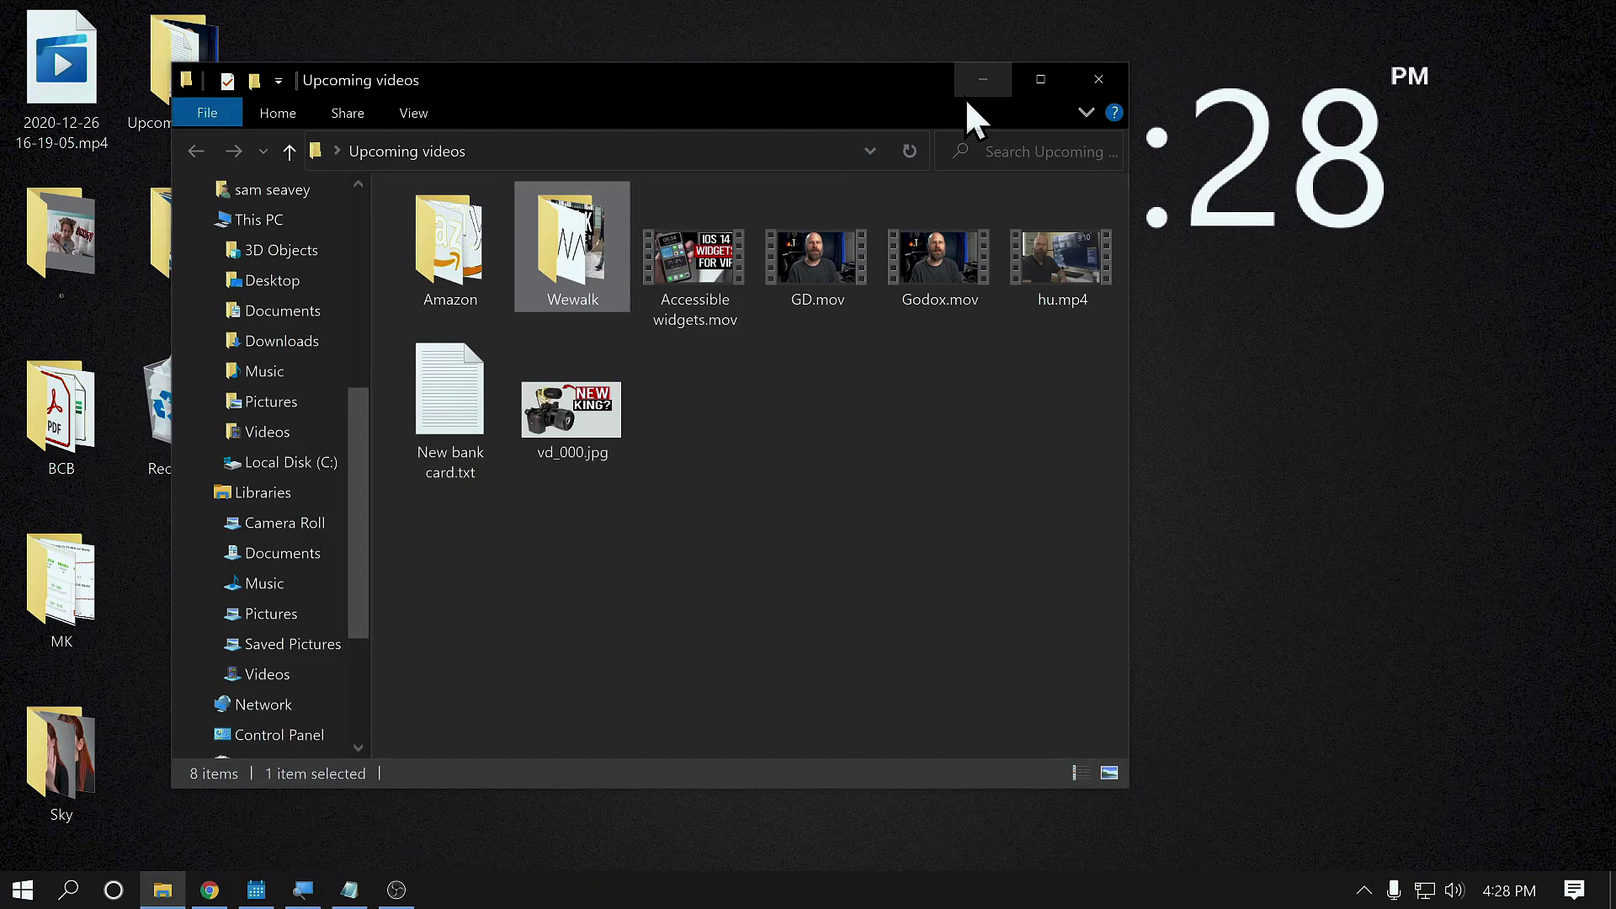
pyautogui.click(966, 94)
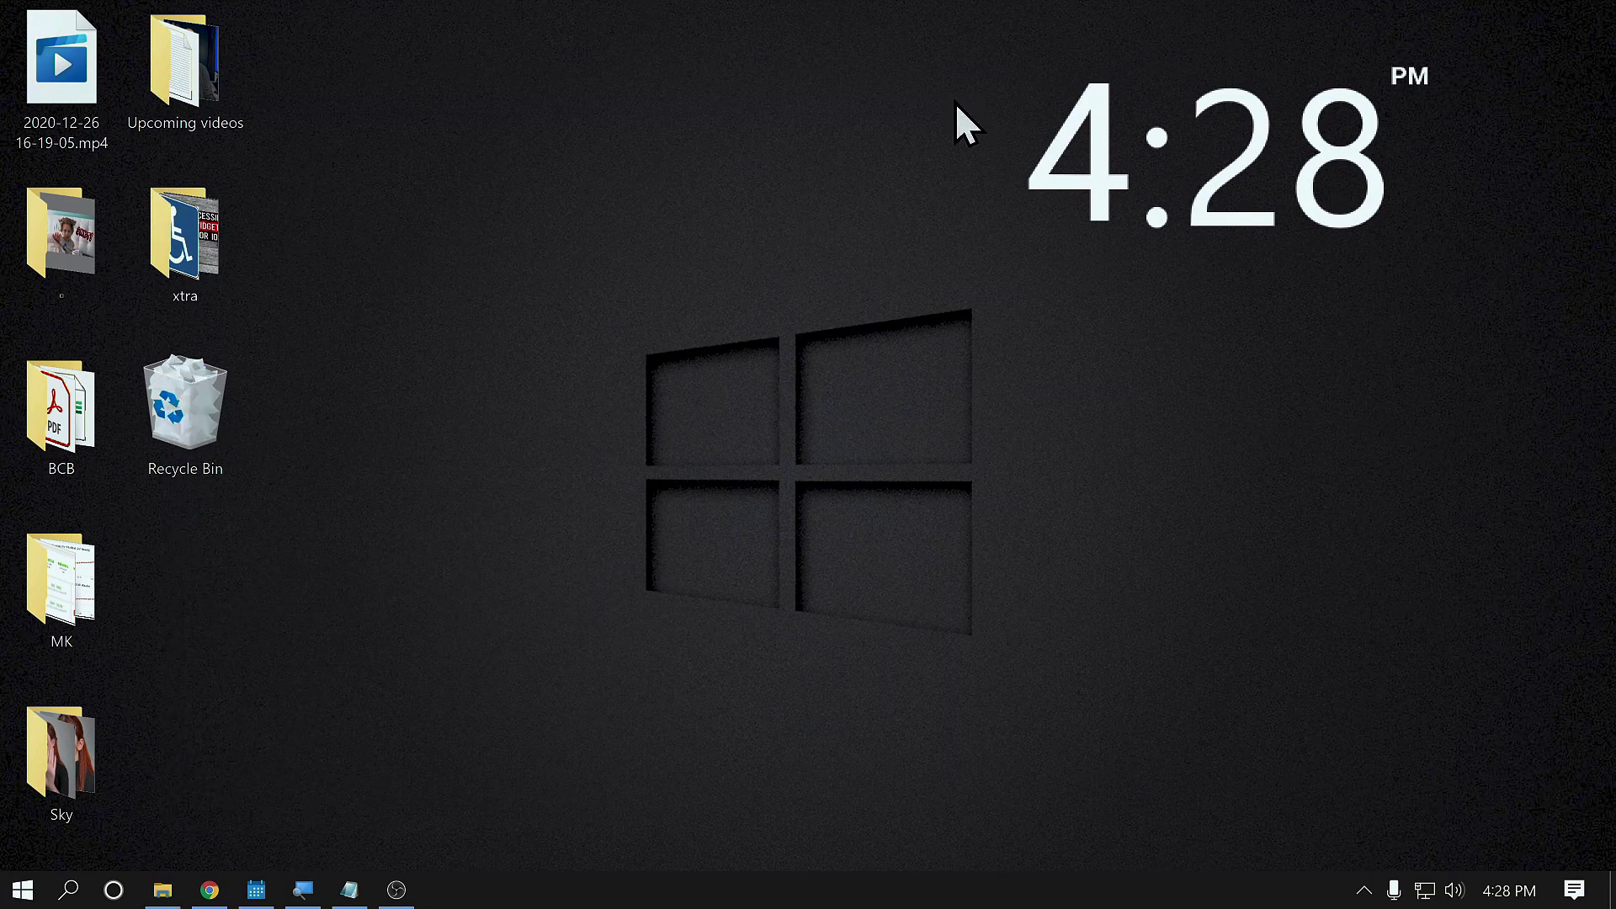